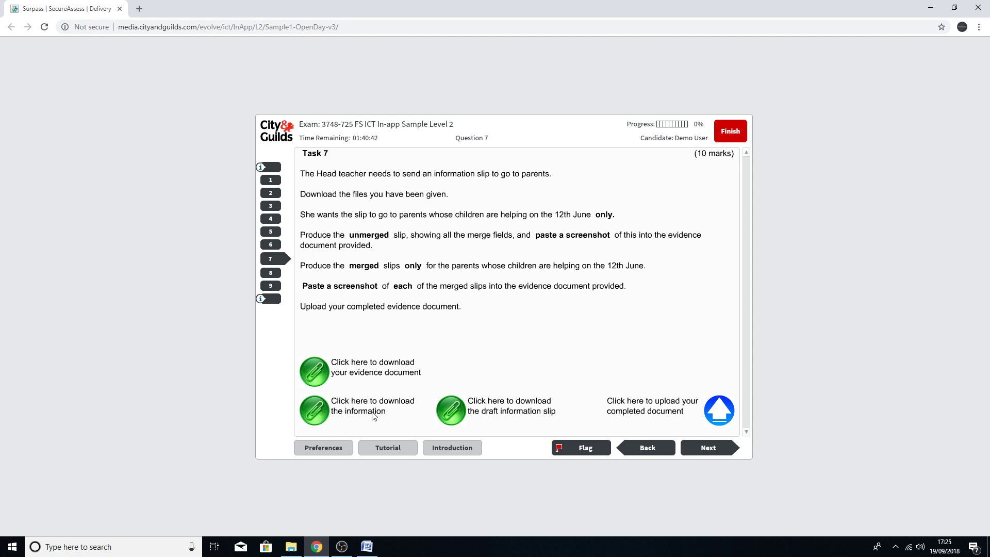
- Open the Task 7 information file and copy all of its records, including the header line
{"action": "left_click", "coordinate": [314, 417]}
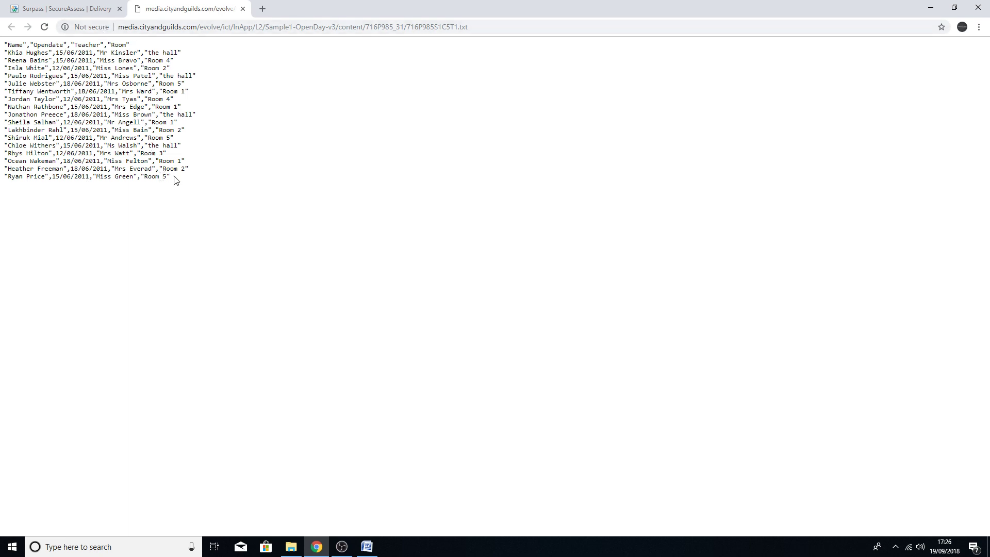
{"action": "left_click_drag", "start_coordinate": [172, 178], "coordinate": [2, 46]}
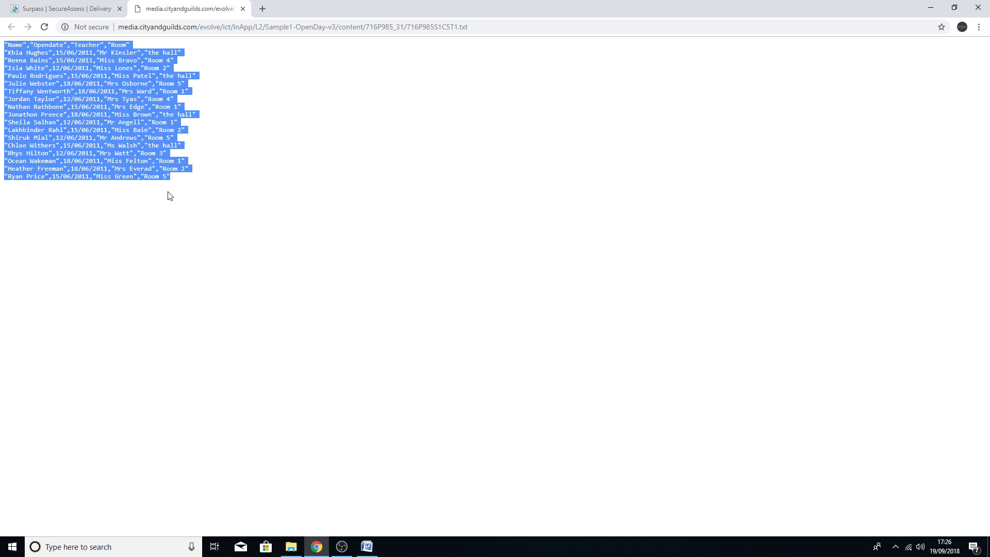
{"action": "right_click", "coordinate": [86, 108]}
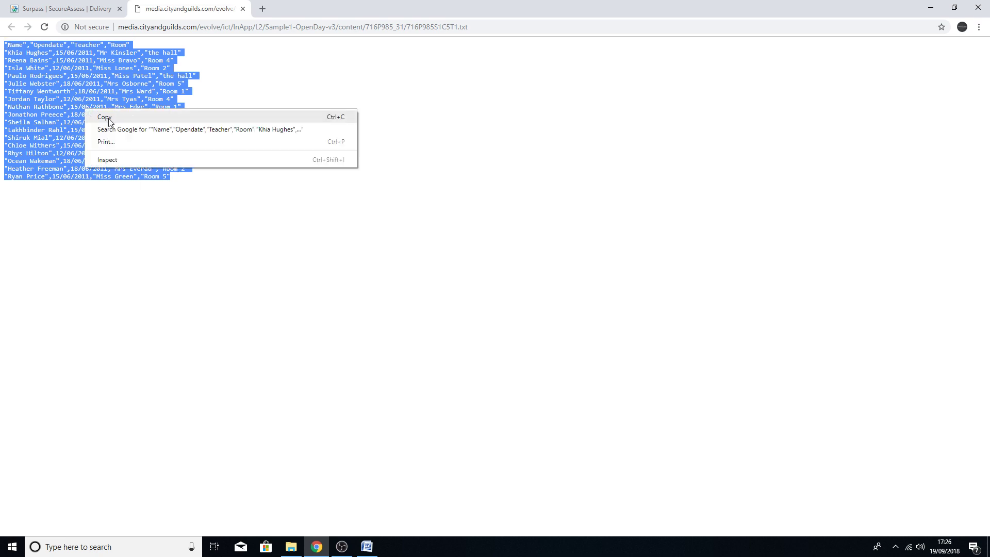
{"action": "left_click", "coordinate": [103, 118]}
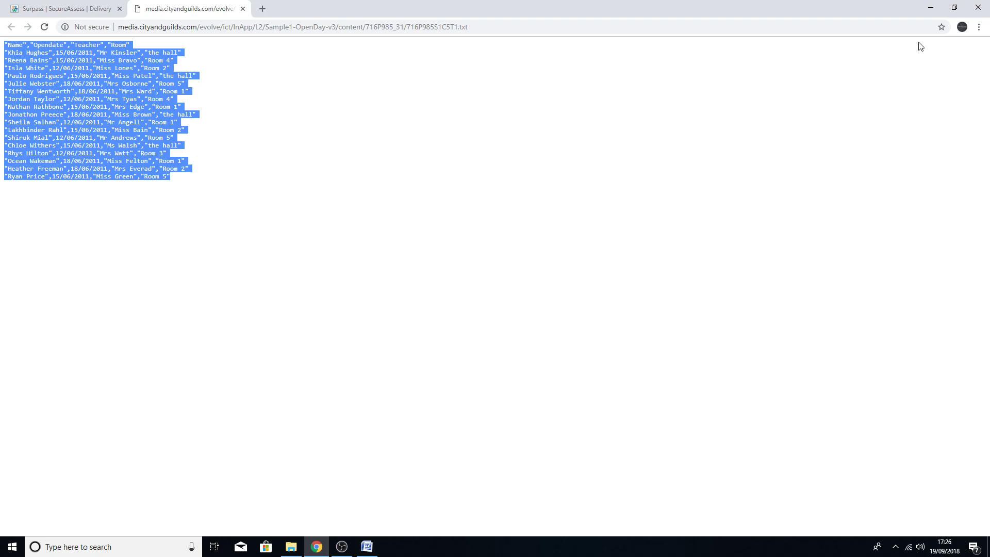
- Create a new text document on the desktop, keeping the default name New Text Document
{"action": "left_click", "coordinate": [930, 8]}
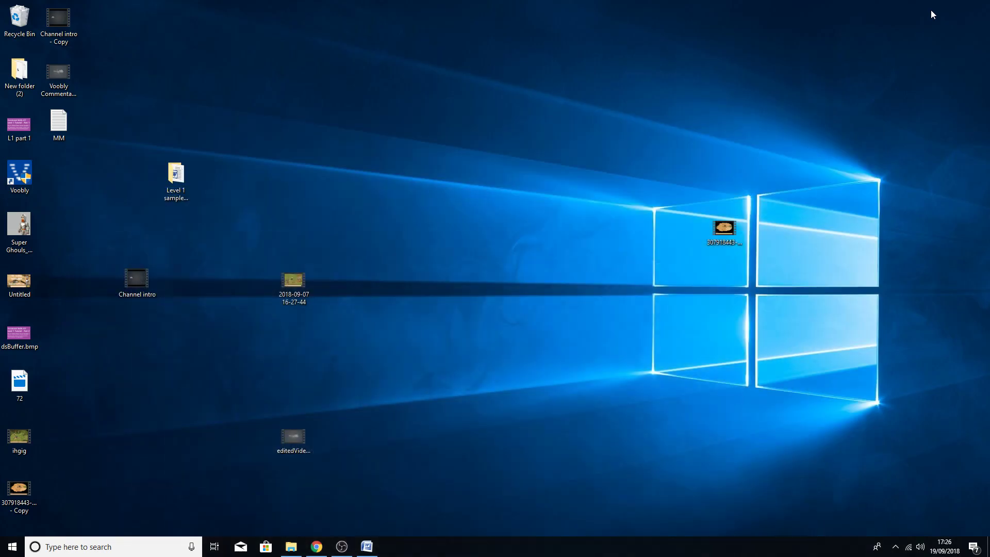
{"action": "right_click", "coordinate": [507, 325]}
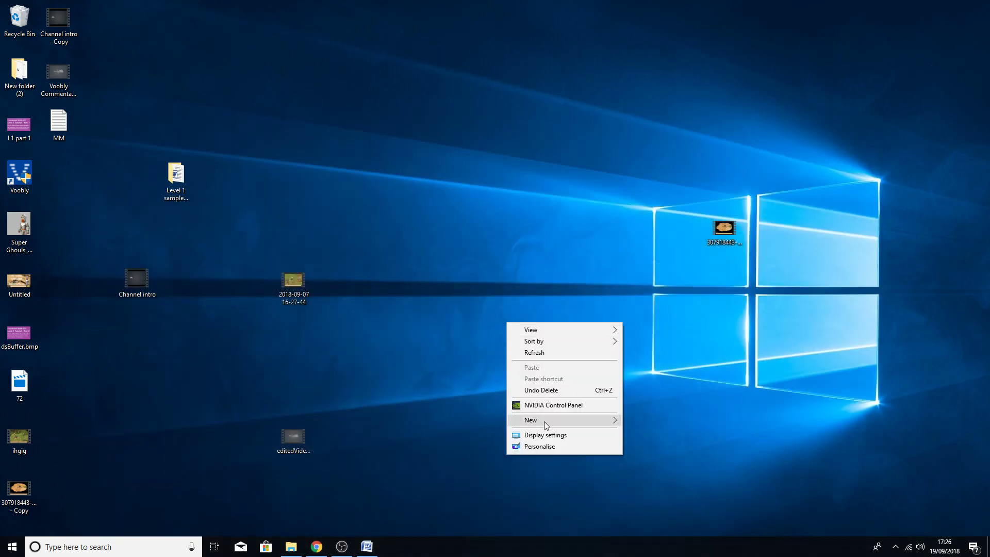
{"action": "mouse_move", "coordinate": [545, 421]}
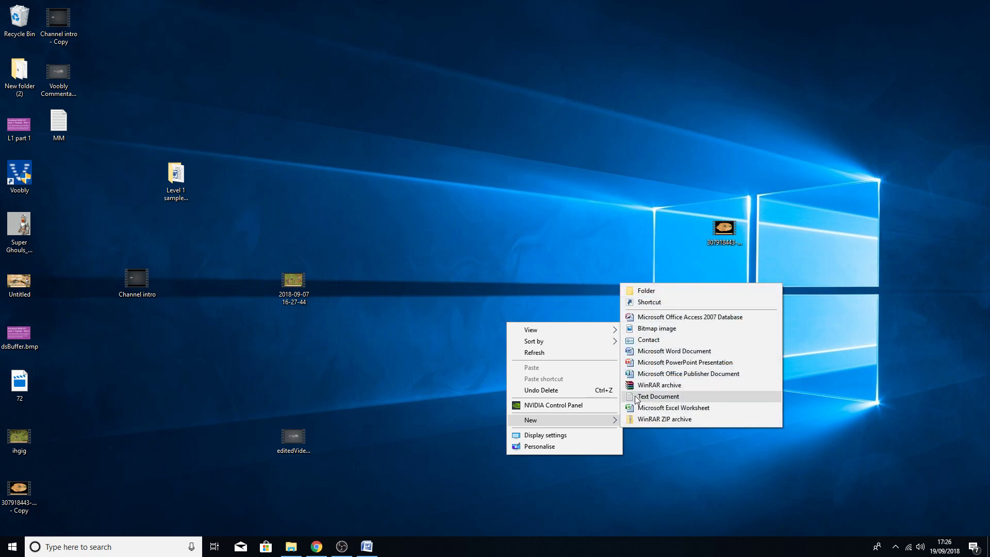
{"action": "left_click", "coordinate": [658, 396]}
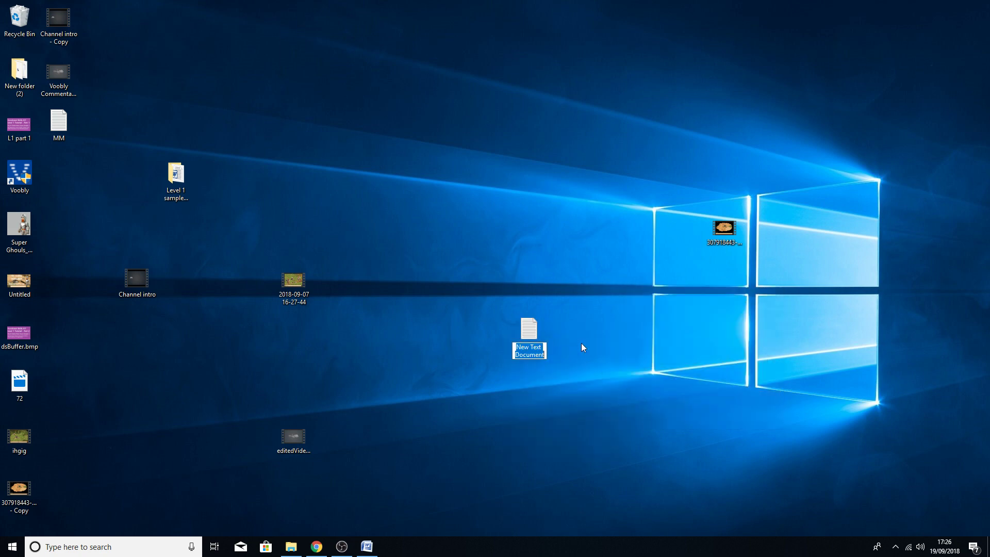
{"action": "key", "text": "Return"}
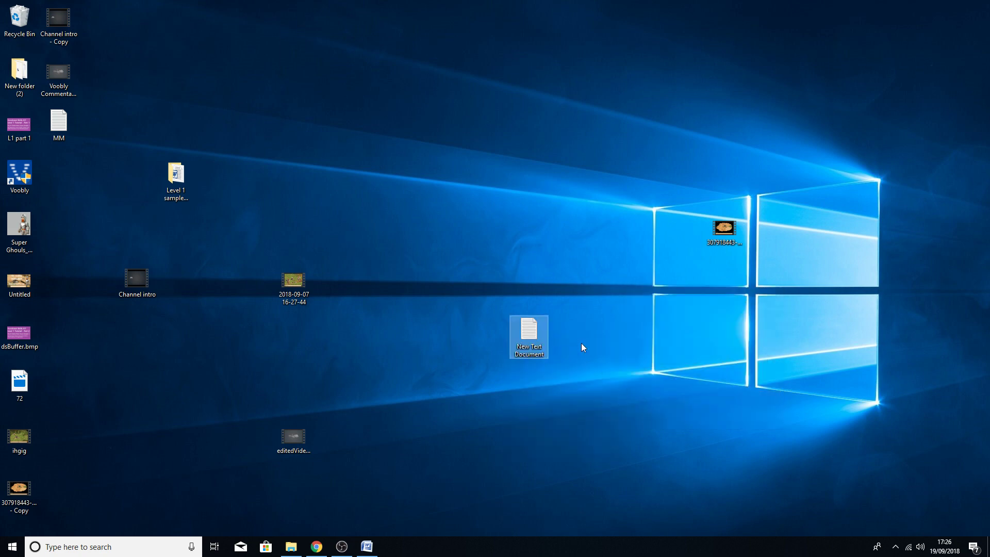
- Paste the copied records into New Text Document in Notepad, save the file and close it
{"action": "double_click", "coordinate": [529, 325]}
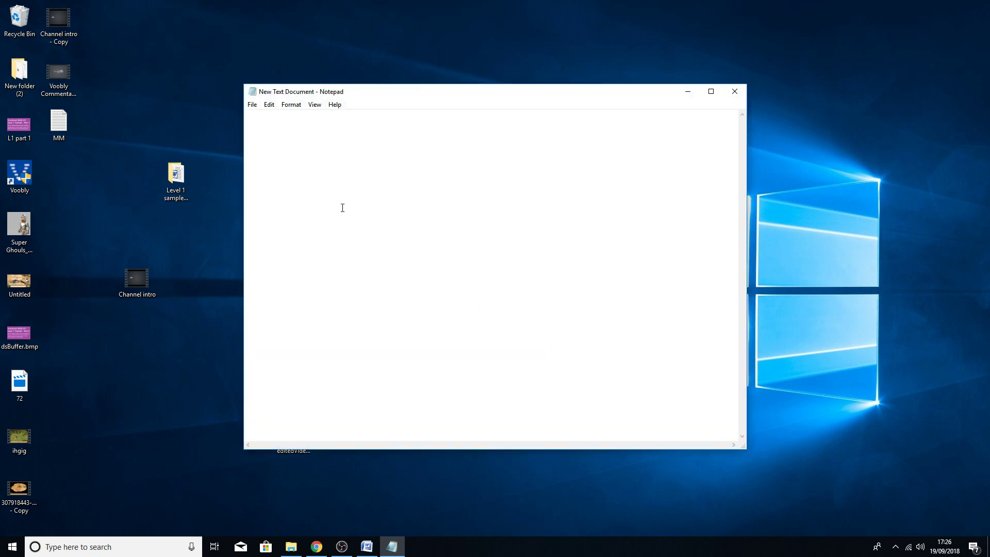
{"action": "right_click", "coordinate": [334, 167]}
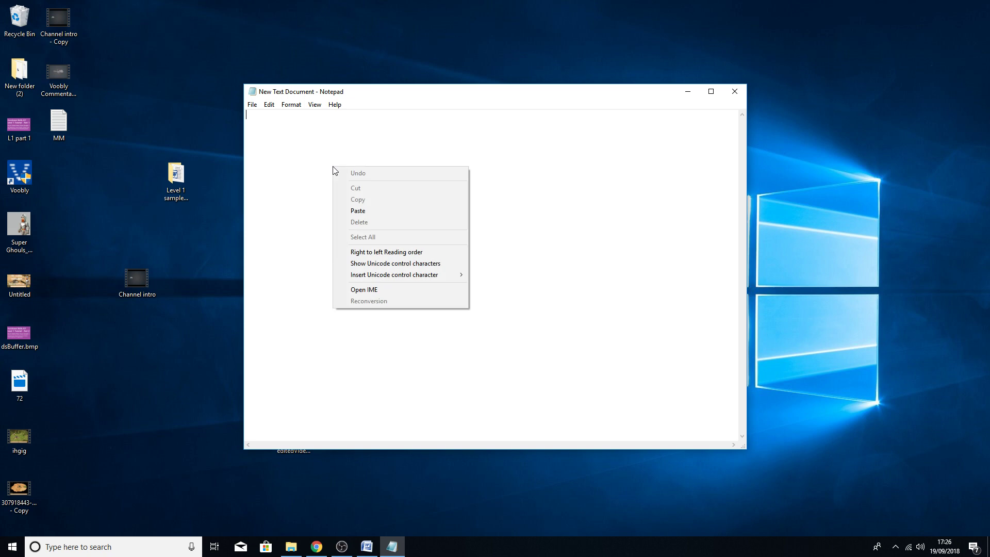
{"action": "left_click", "coordinate": [359, 211]}
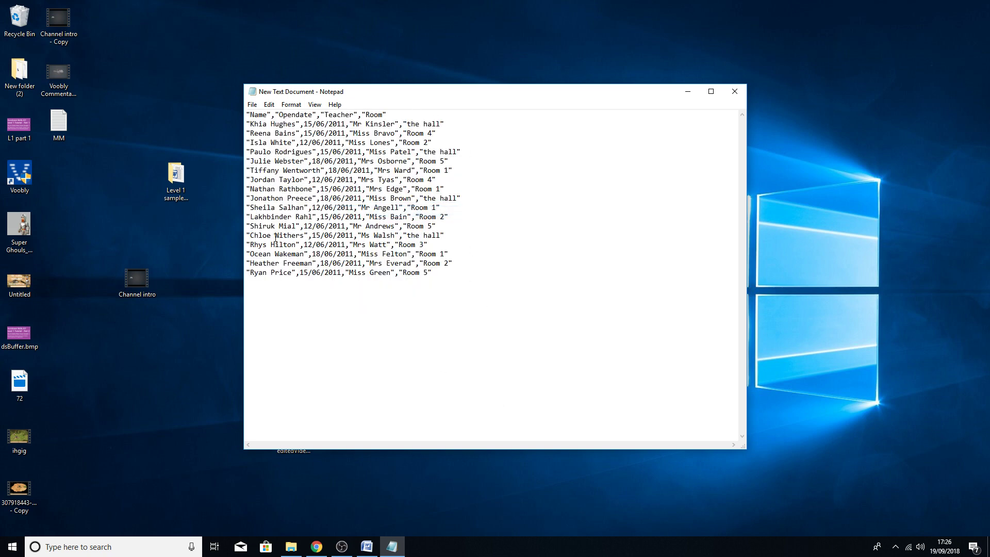
{"action": "left_click", "coordinate": [252, 105]}
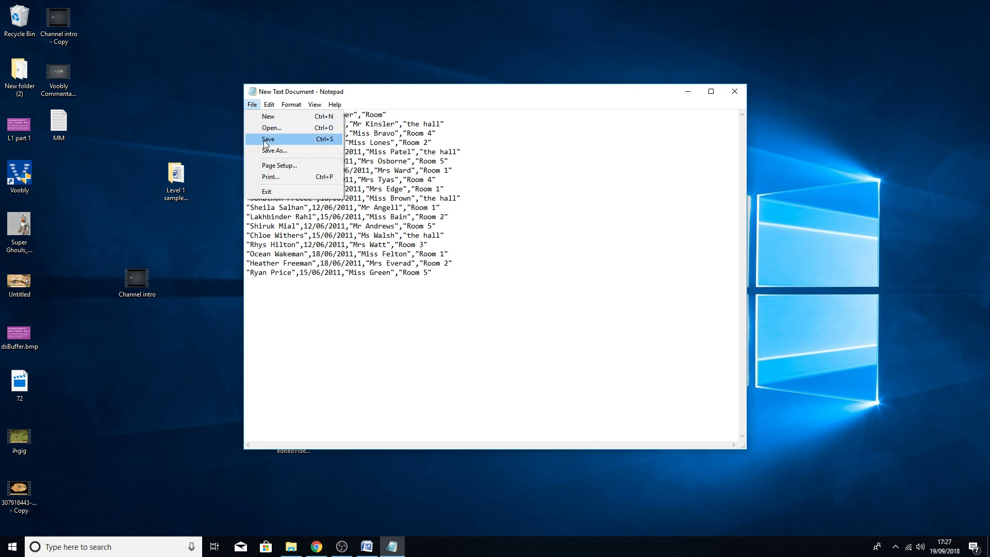
{"action": "left_click", "coordinate": [266, 140]}
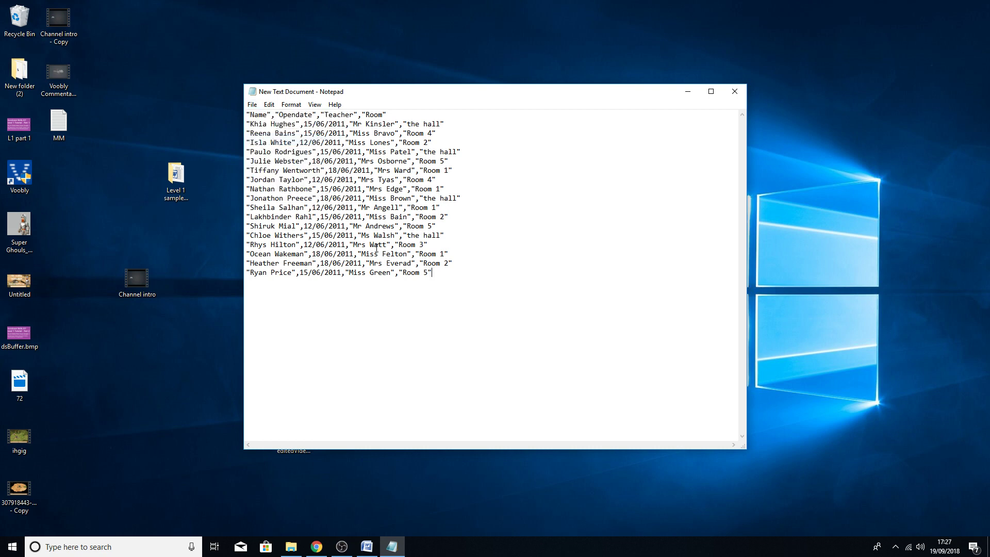
{"action": "left_click", "coordinate": [734, 93]}
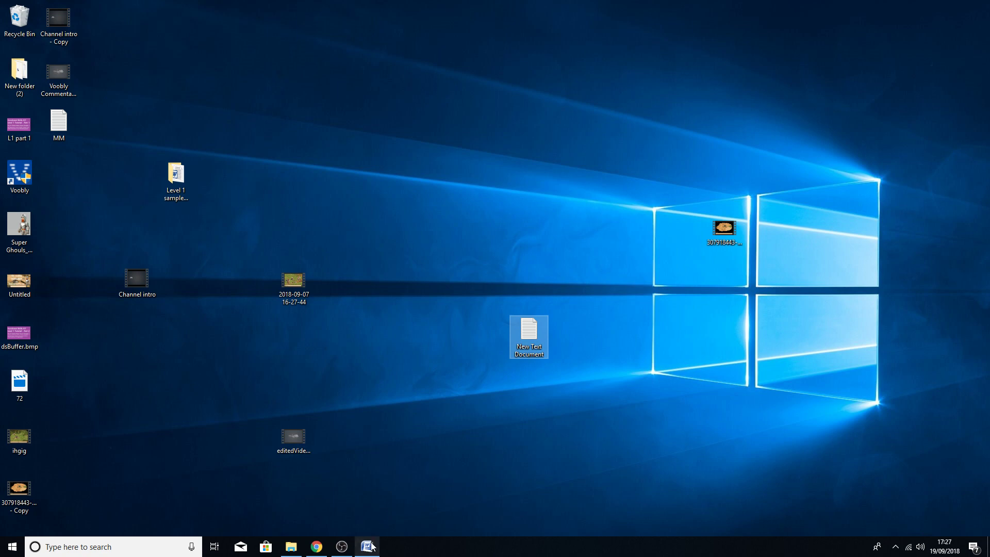
- Return to Chrome, close the records page, open the draft information slip and copy its entire text
{"action": "left_click", "coordinate": [316, 546]}
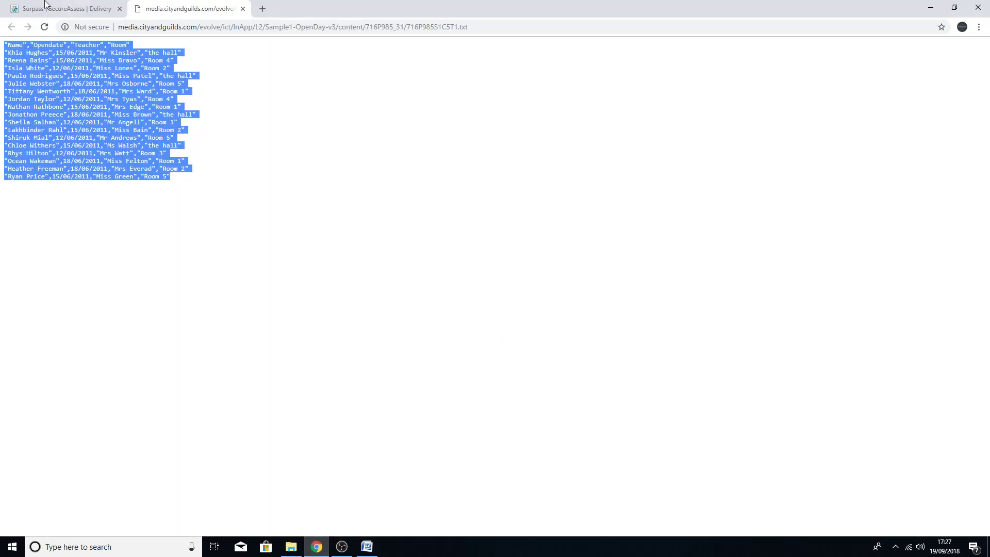
{"action": "left_click", "coordinate": [239, 9]}
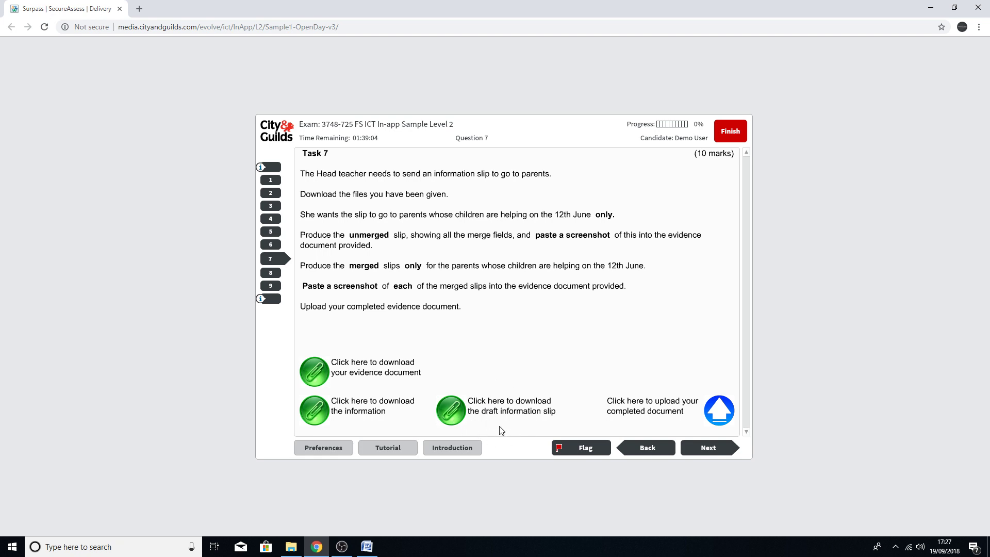
{"action": "left_click", "coordinate": [456, 415]}
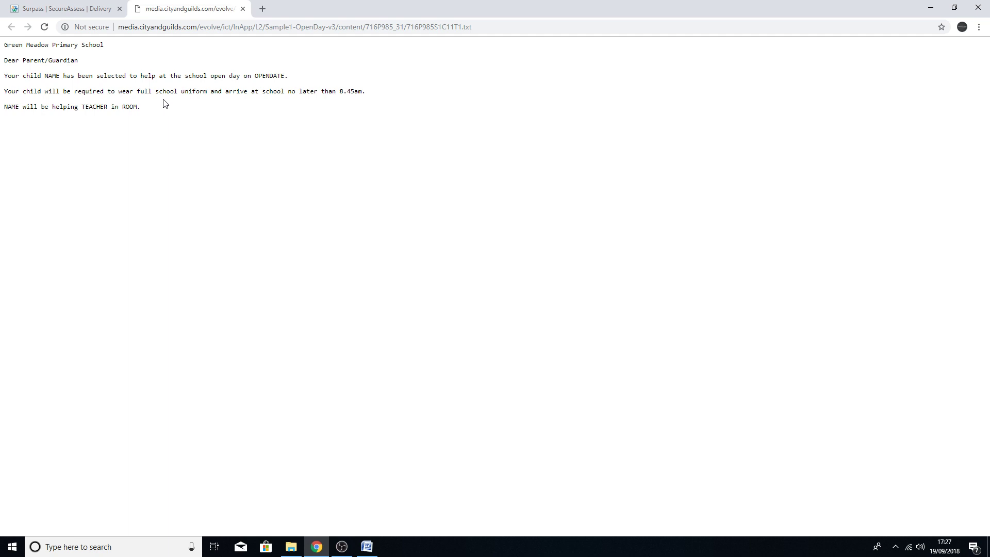
{"action": "left_click_drag", "start_coordinate": [150, 110], "coordinate": [1, 47]}
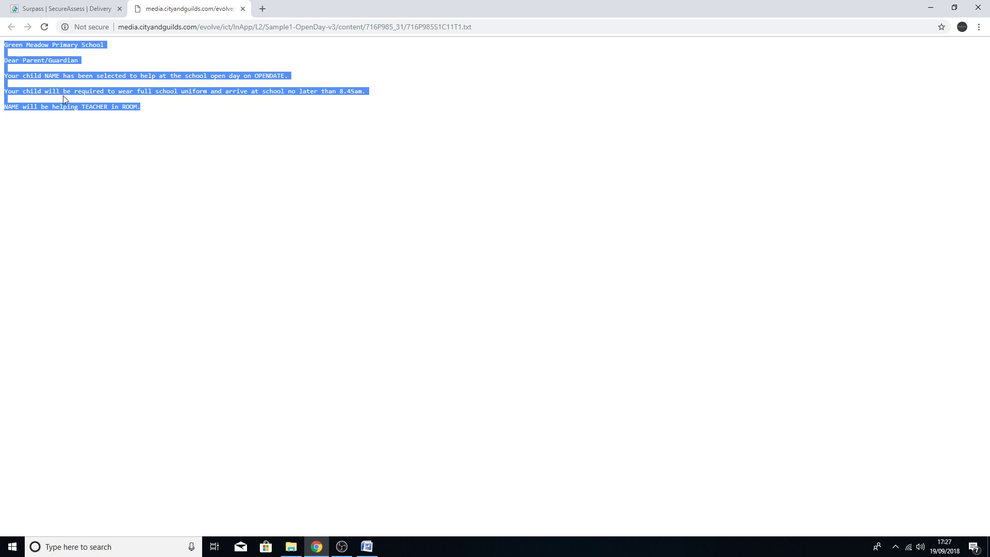
{"action": "right_click", "coordinate": [89, 91]}
{"action": "left_click", "coordinate": [112, 100]}
- Switch to Word and paste the copied slip text into the blank document
{"action": "left_click", "coordinate": [365, 548]}
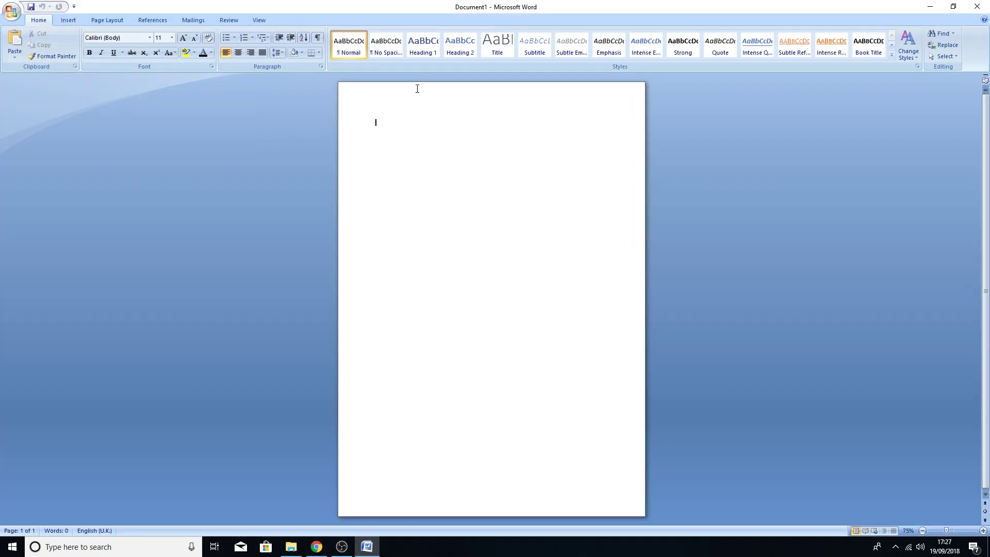
{"action": "right_click", "coordinate": [391, 122]}
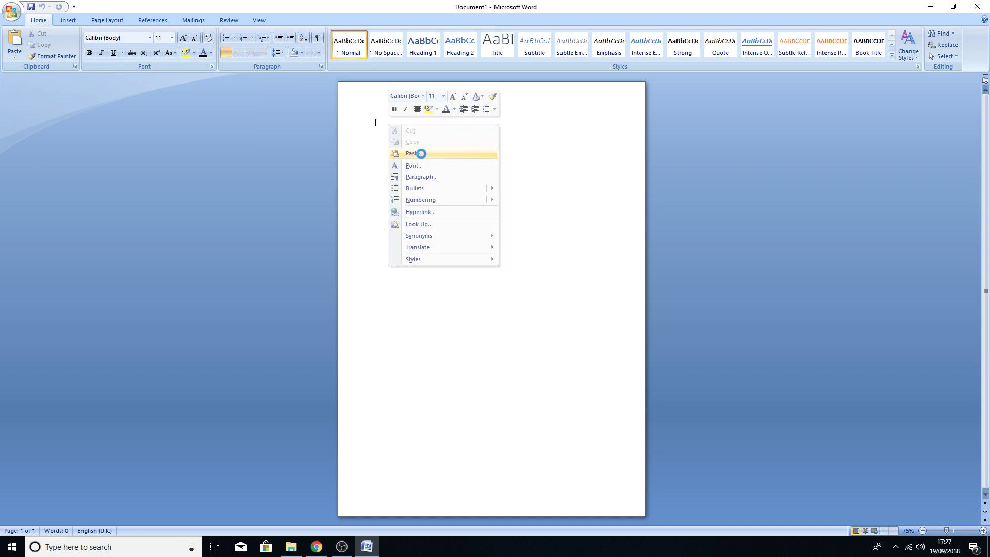
{"action": "left_click", "coordinate": [415, 153]}
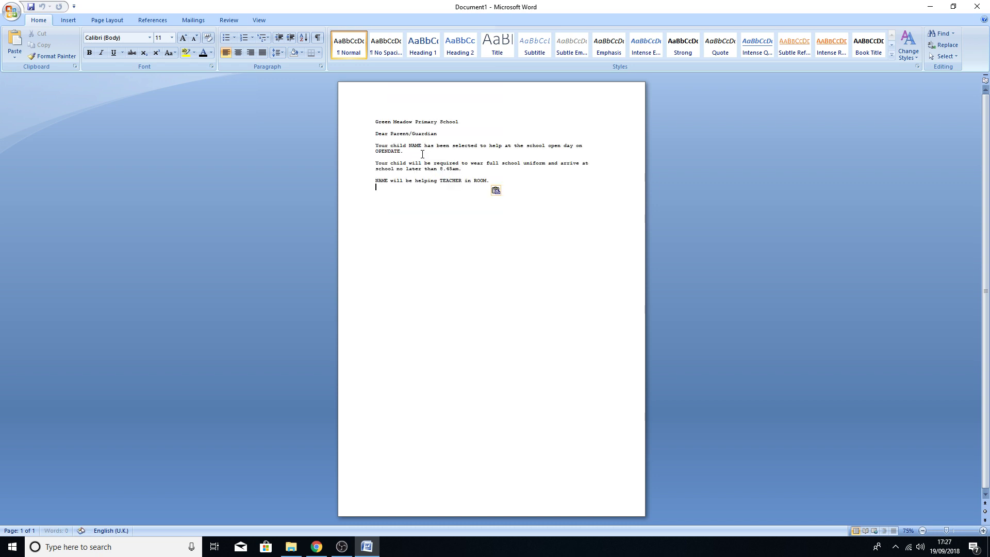
- Set the document's zoom level to 120%
{"action": "left_click", "coordinate": [257, 20]}
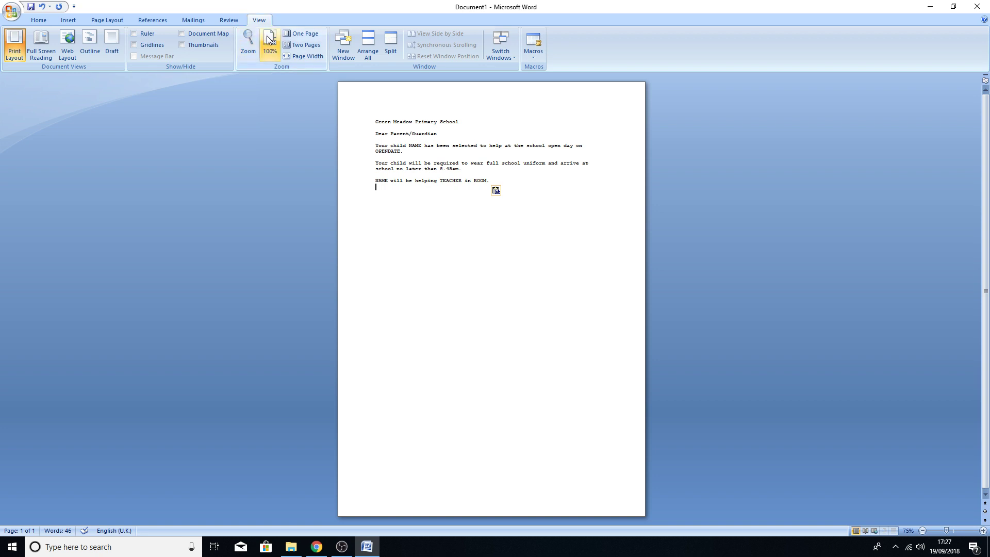
{"action": "left_click", "coordinate": [267, 40]}
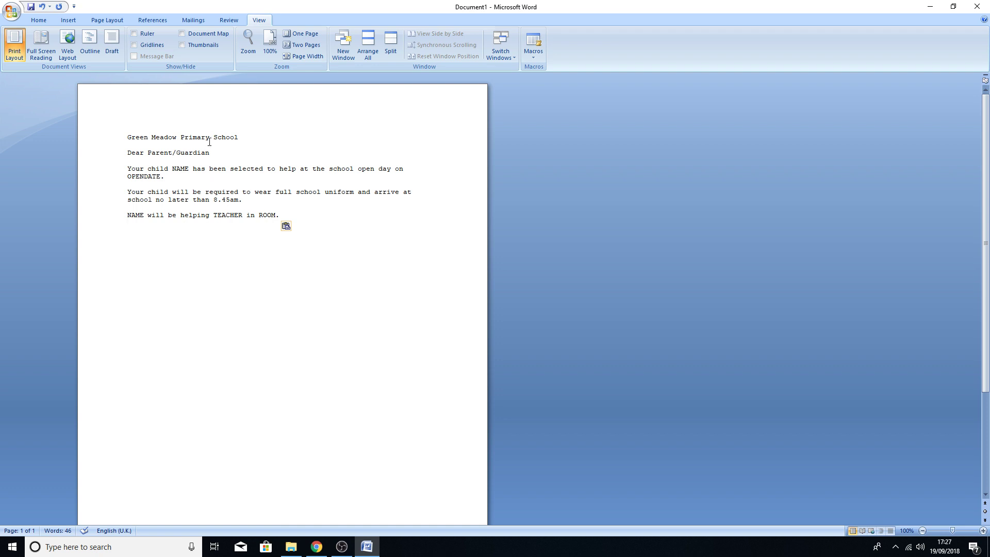
{"action": "left_click", "coordinate": [252, 42]}
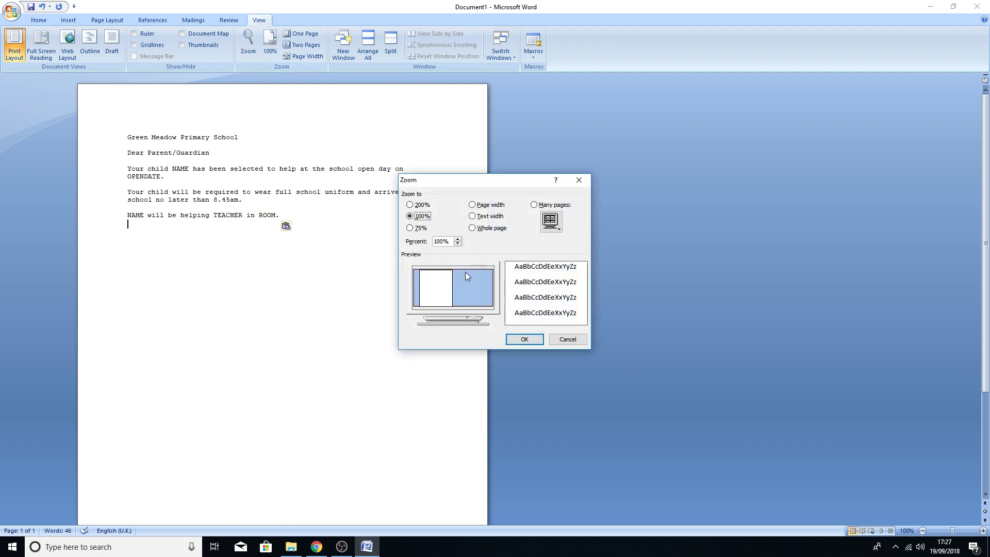
{"action": "left_click", "coordinate": [446, 241]}
{"action": "key", "text": "Delete"}
{"action": "type", "text": "2"}
{"action": "key", "text": "Return"}
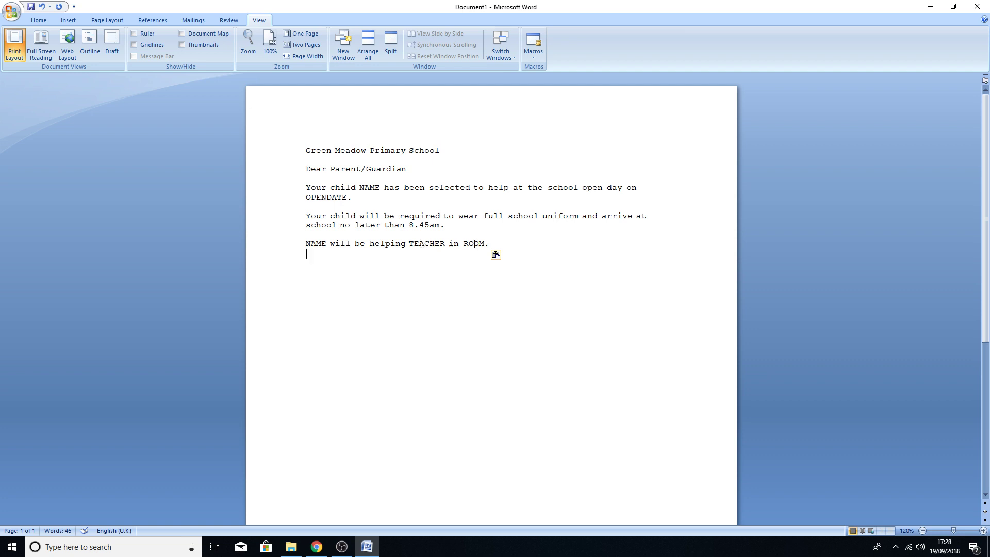
{"action": "double_click", "coordinate": [382, 187]}
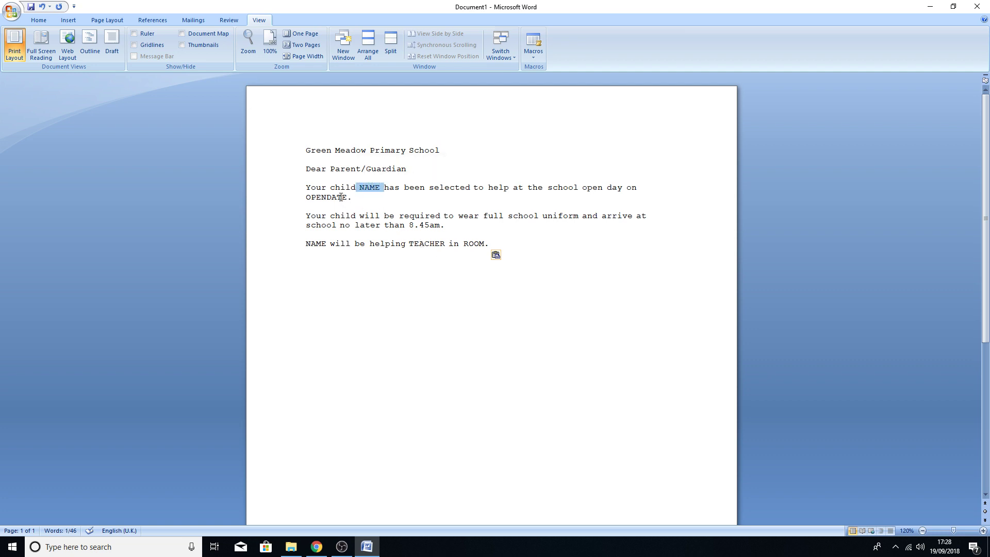
{"action": "left_click_drag", "start_coordinate": [346, 201], "coordinate": [305, 199]}
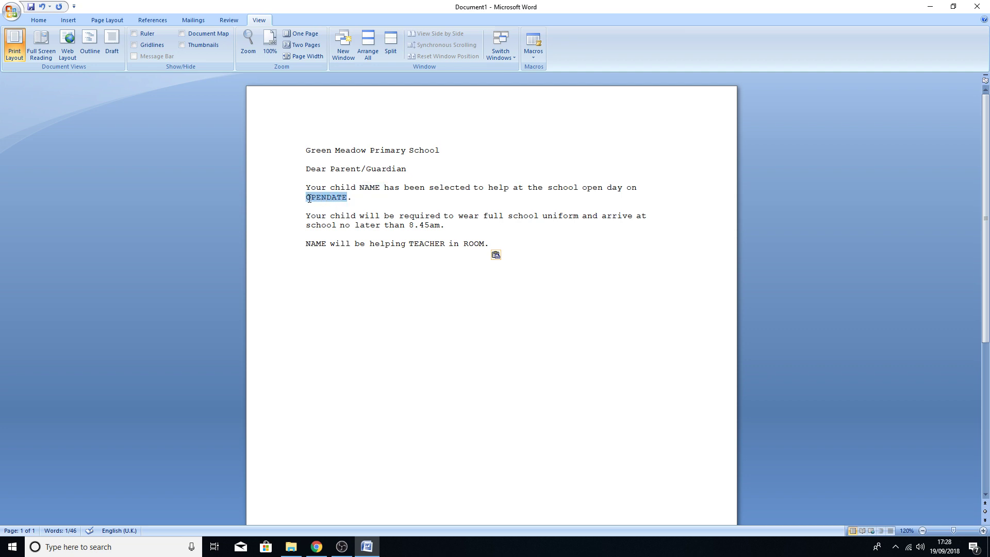
{"action": "left_click", "coordinate": [327, 235]}
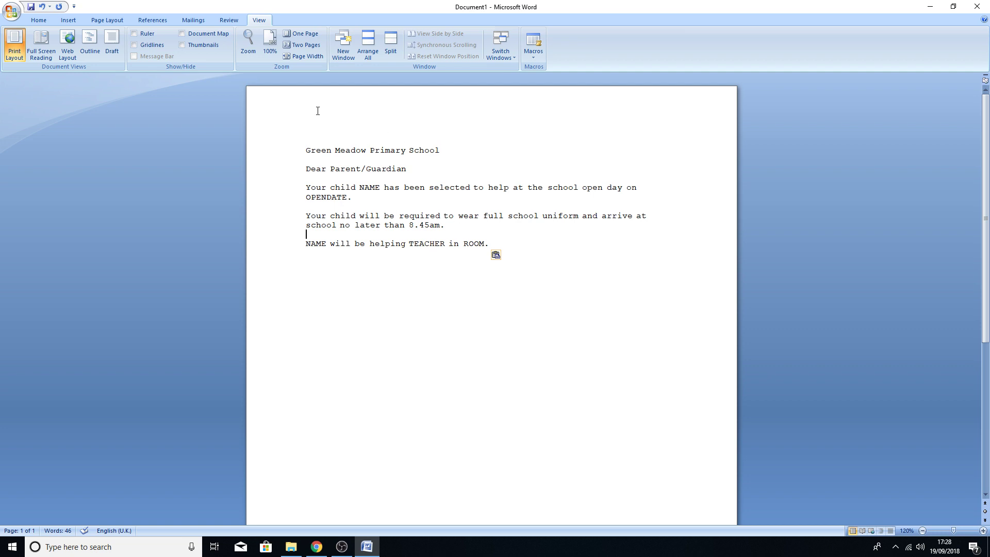
- Attach the existing list New Text Document from the Desktop as the slip's mail merge recipients
{"action": "left_click", "coordinate": [189, 19]}
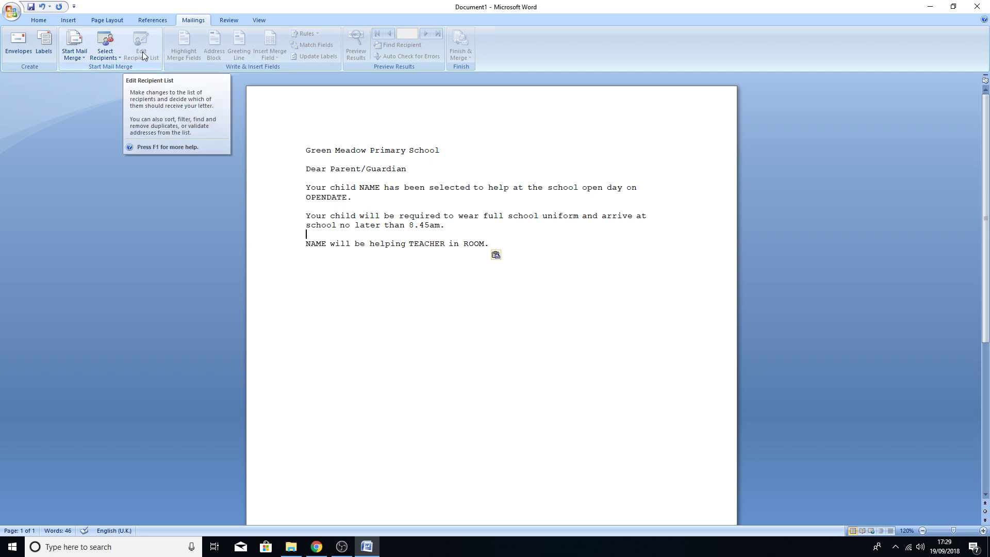
{"action": "left_click", "coordinate": [113, 53]}
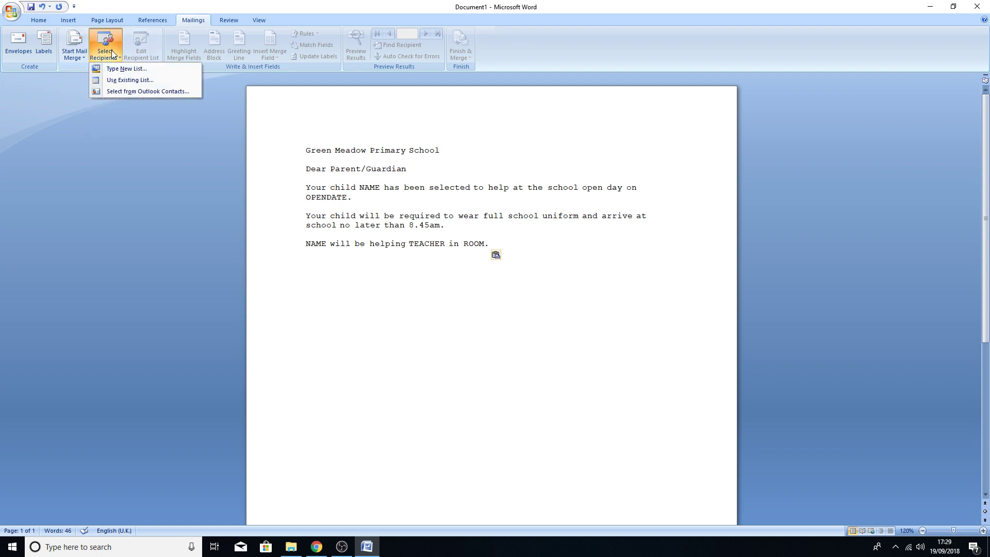
{"action": "left_click", "coordinate": [114, 84]}
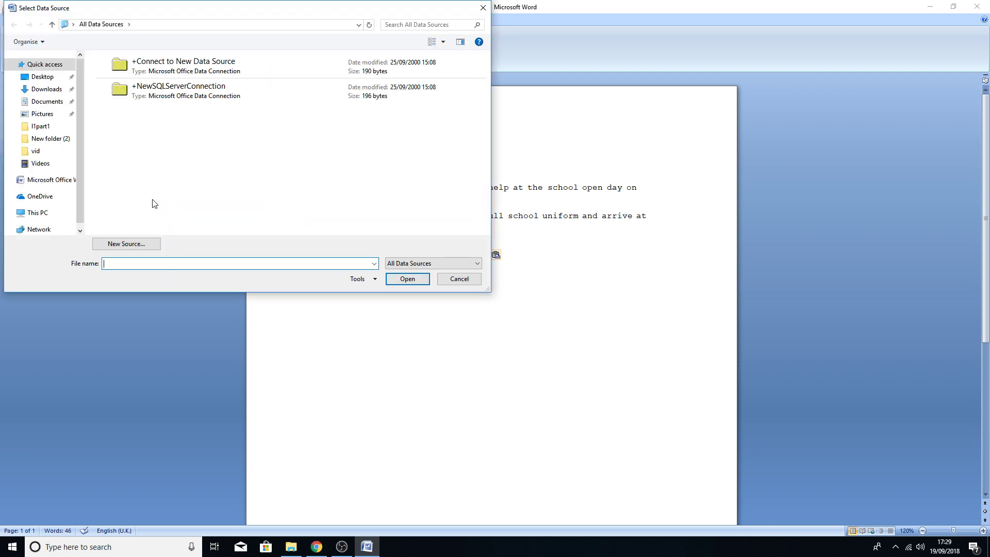
{"action": "left_click", "coordinate": [42, 77]}
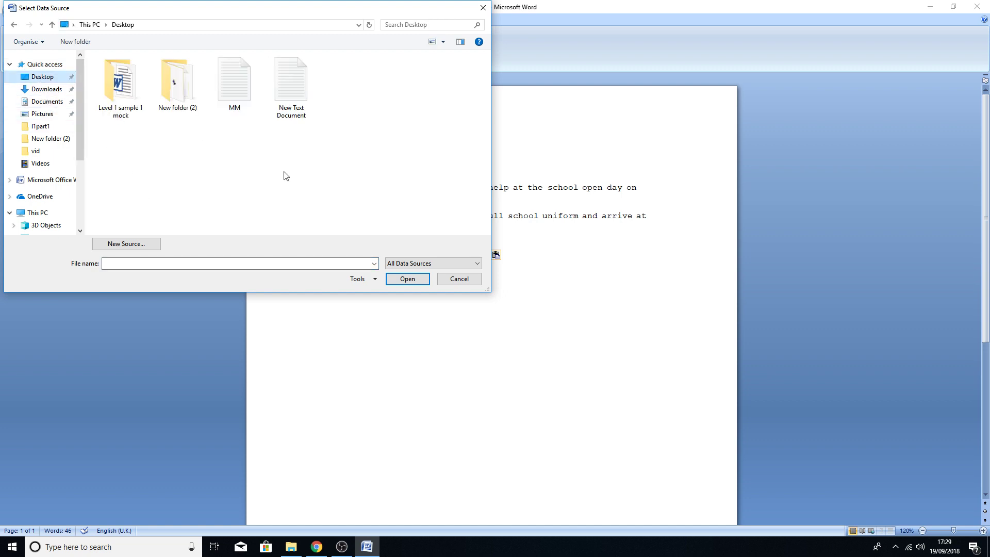
{"action": "double_click", "coordinate": [285, 84]}
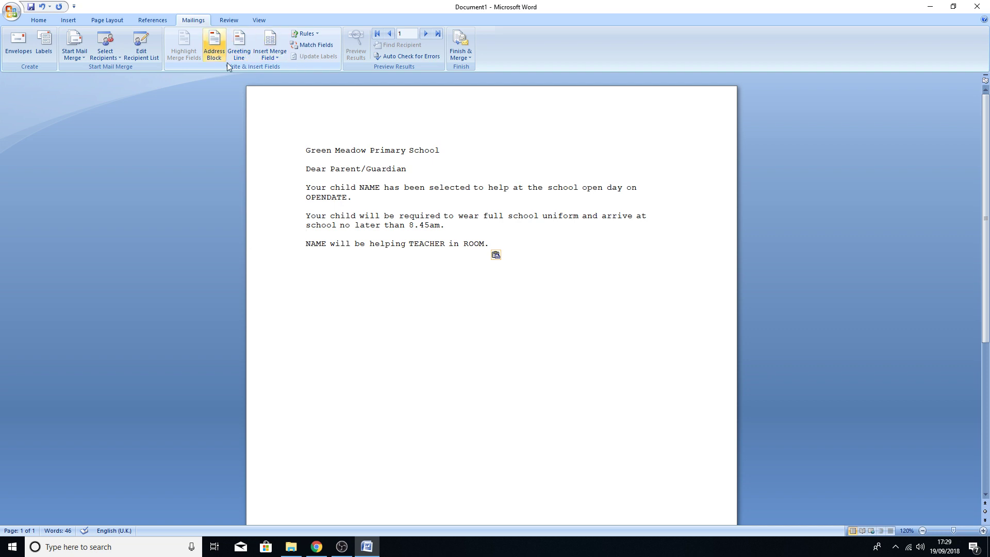
- Replace the NAME placeholder in the slip's first sentence with the Name merge field
{"action": "left_click", "coordinate": [278, 57]}
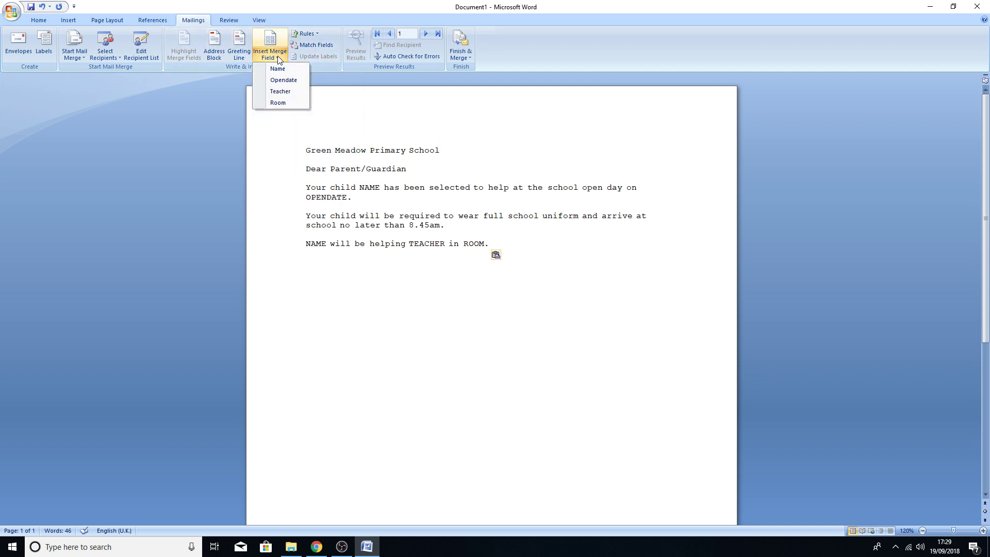
{"action": "left_click", "coordinate": [282, 56]}
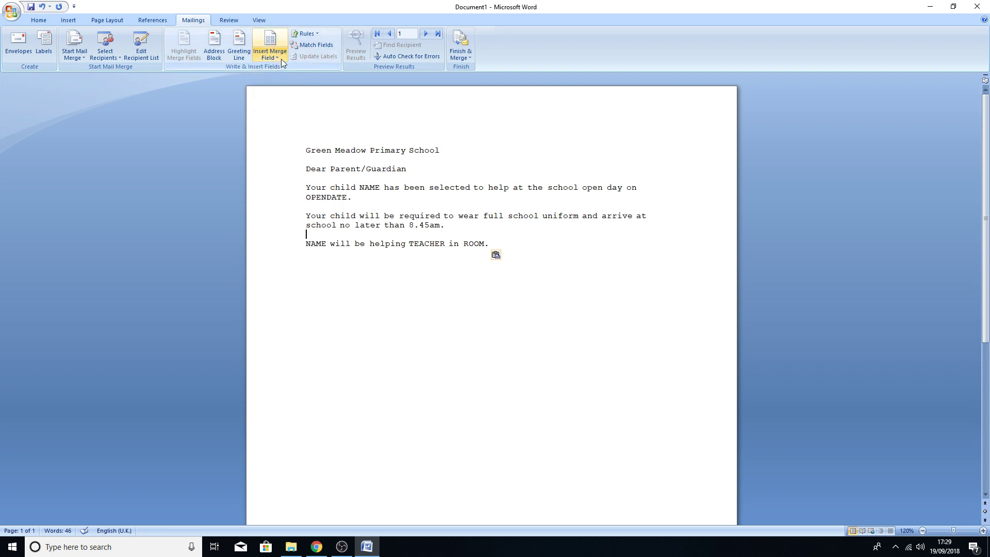
{"action": "left_click", "coordinate": [280, 56]}
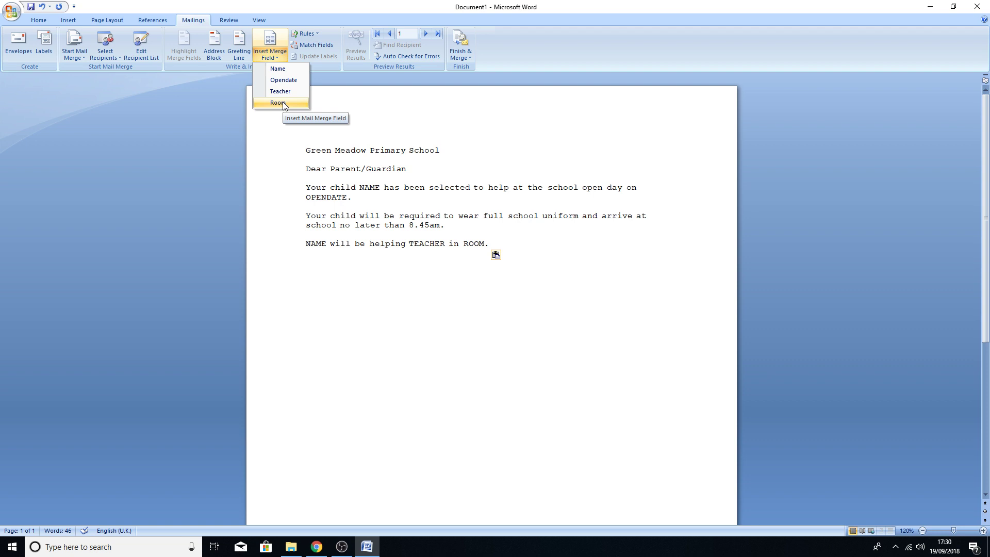
{"action": "left_click", "coordinate": [381, 188]}
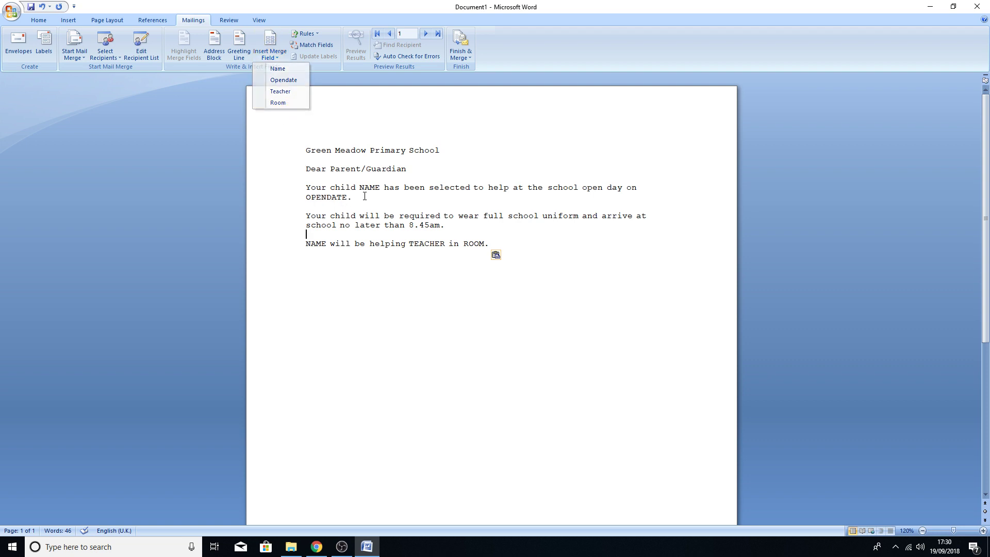
{"action": "left_click_drag", "start_coordinate": [381, 189], "coordinate": [360, 192]}
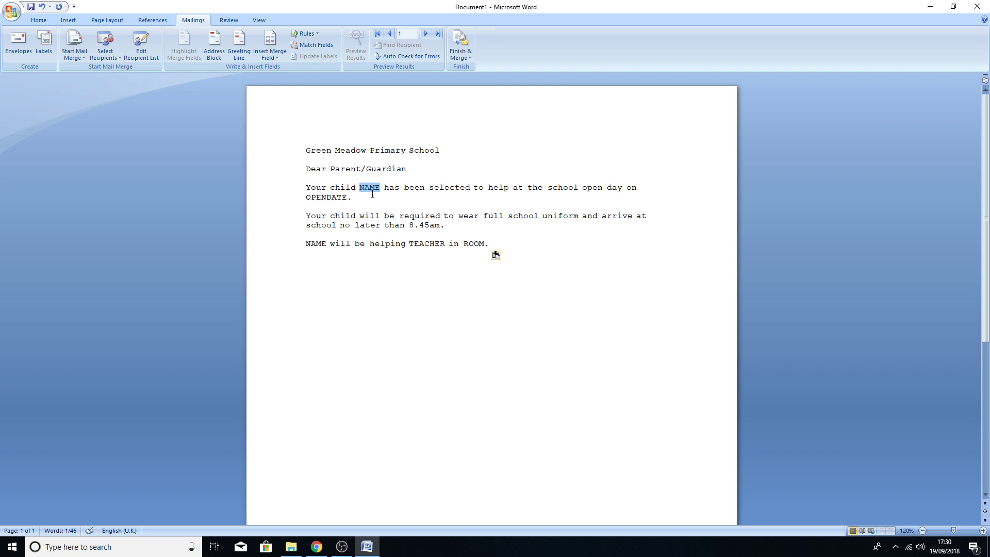
{"action": "left_click", "coordinate": [277, 58]}
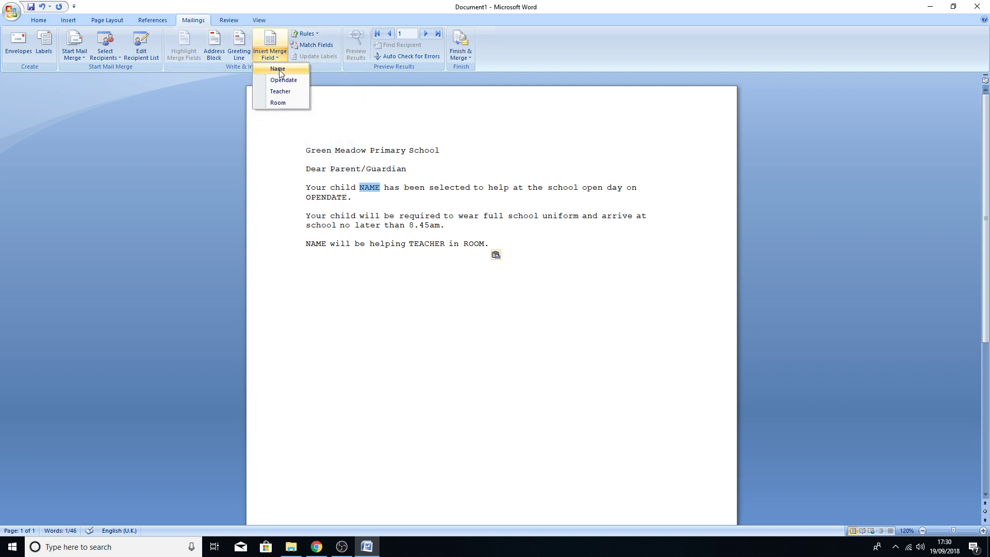
{"action": "left_click", "coordinate": [279, 69]}
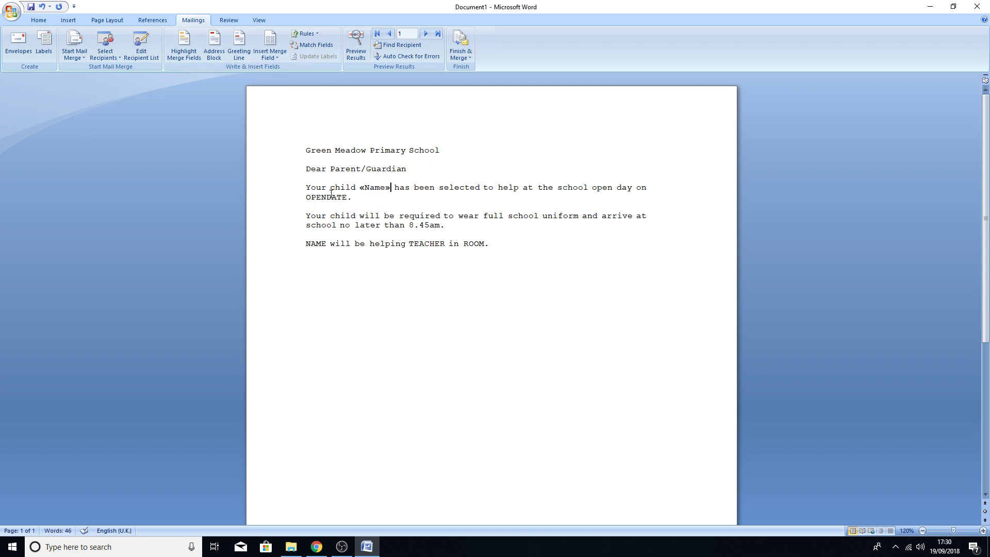
- Replace the OPENDATE placeholder at the end of the first sentence with the Opendate merge field
{"action": "left_click_drag", "start_coordinate": [349, 197], "coordinate": [306, 198]}
{"action": "left_click", "coordinate": [272, 58]}
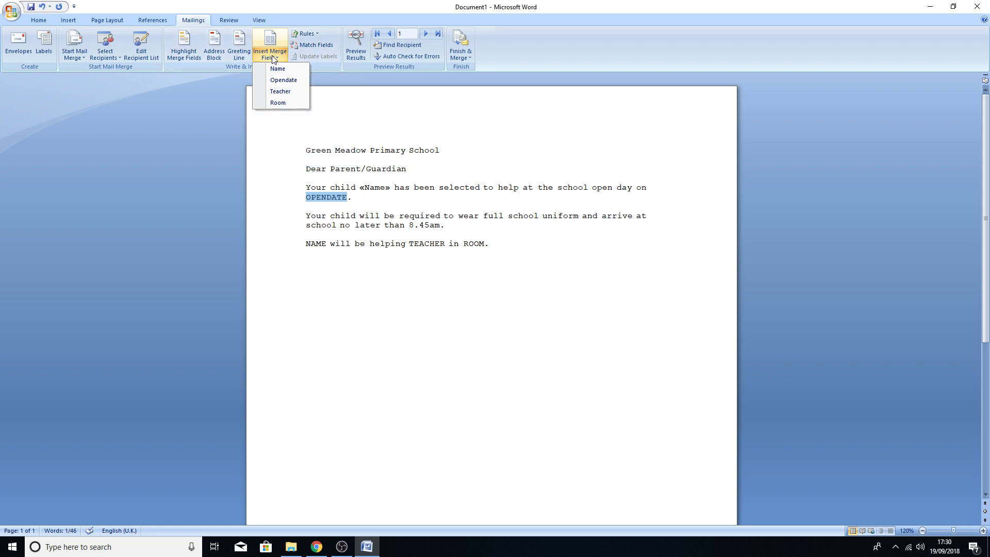
{"action": "left_click", "coordinate": [281, 80]}
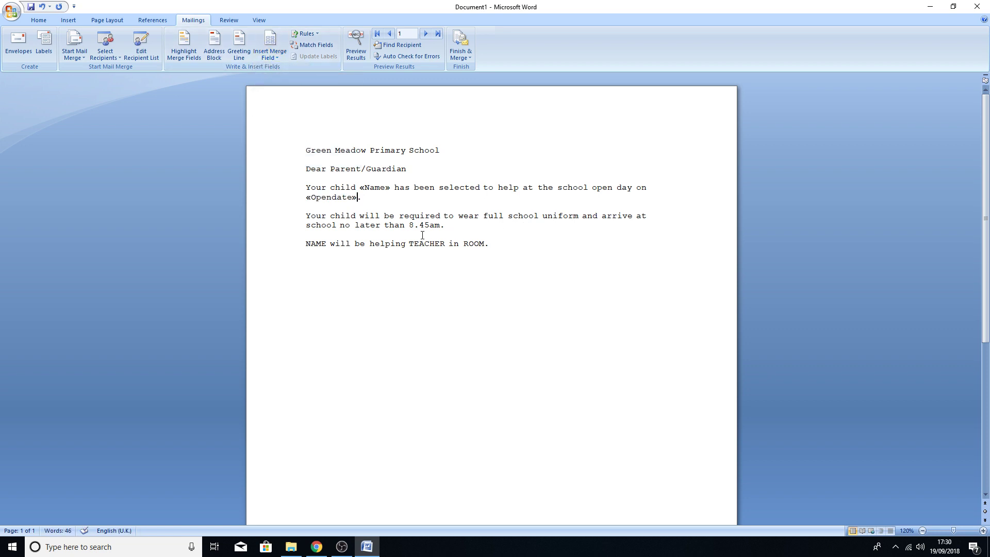
- Replace the NAME, TEACHER and ROOM placeholders in the slip's last sentence with the Name, Teacher and Room merge fields
{"action": "left_click_drag", "start_coordinate": [328, 246], "coordinate": [306, 247]}
{"action": "left_click", "coordinate": [282, 59]}
{"action": "left_click", "coordinate": [278, 68]}
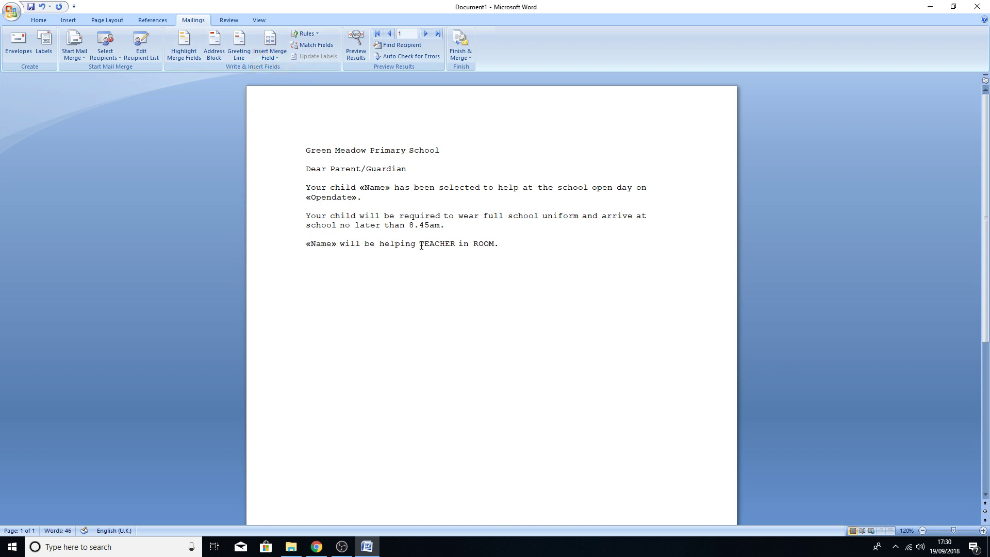
{"action": "left_click_drag", "start_coordinate": [455, 243], "coordinate": [419, 243]}
{"action": "left_click", "coordinate": [274, 57]}
{"action": "left_click", "coordinate": [277, 91]}
{"action": "left_click_drag", "start_coordinate": [505, 243], "coordinate": [484, 243]}
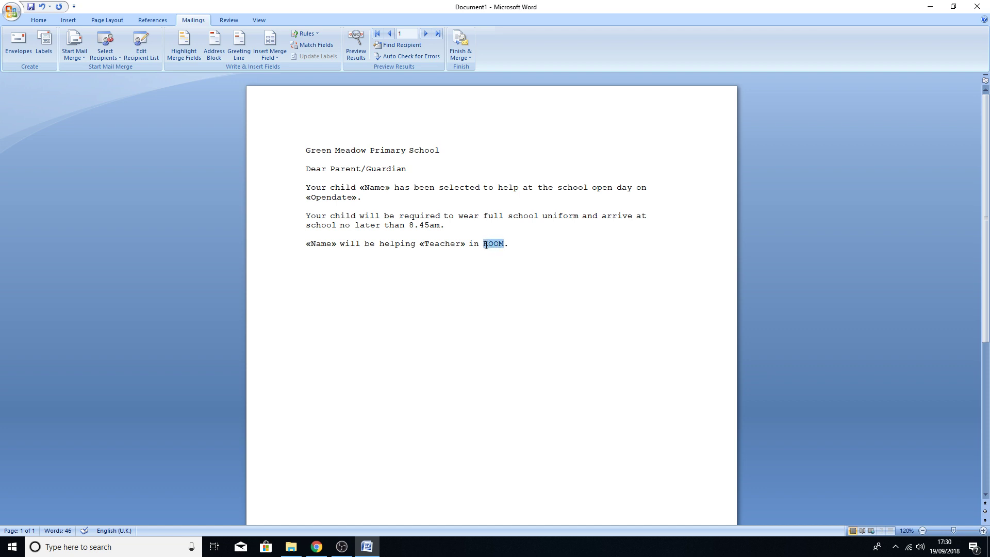
{"action": "left_click", "coordinate": [273, 55]}
{"action": "left_click", "coordinate": [297, 102]}
- Preview the merge results and check the slips record by record up to record 17, ending back on the first record
{"action": "left_click", "coordinate": [353, 56]}
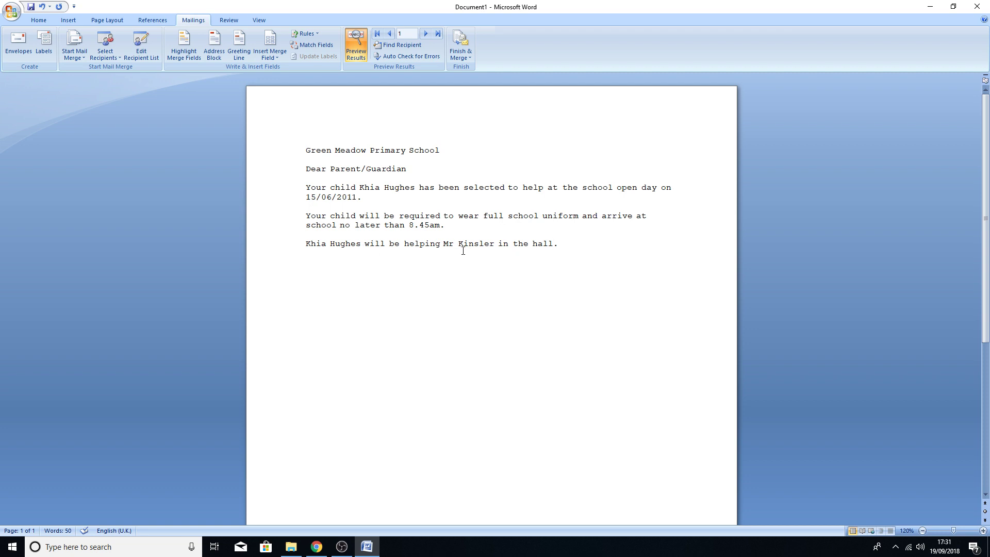
{"action": "key", "text": "Left"}
{"action": "left_click", "coordinate": [425, 33]}
{"action": "left_click", "coordinate": [425, 34]}
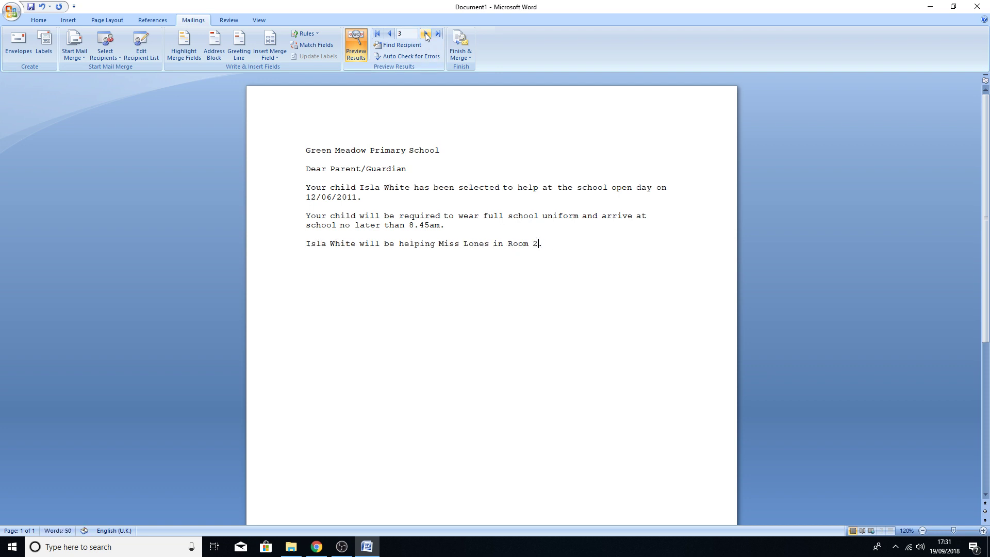
{"action": "left_click", "coordinate": [425, 33]}
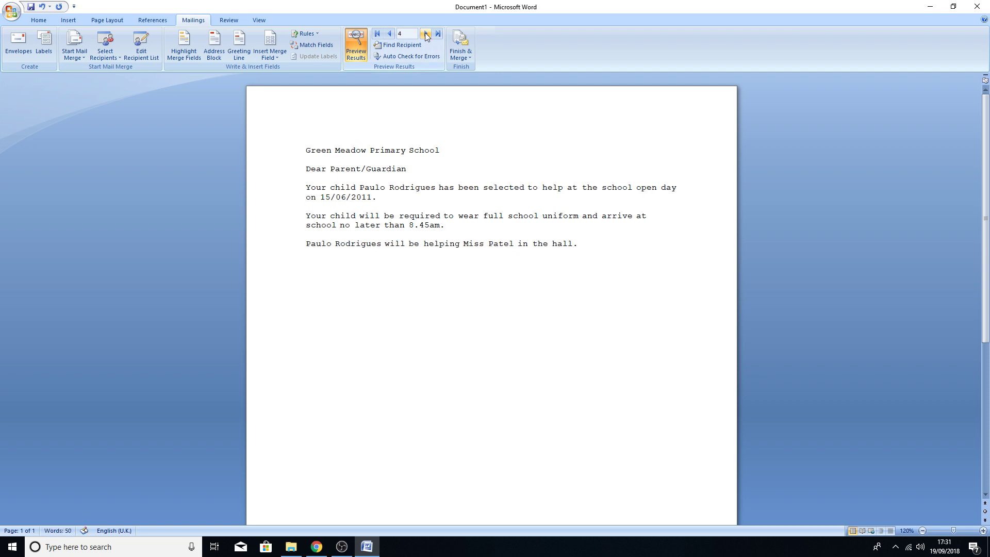
{"action": "left_click", "coordinate": [425, 33]}
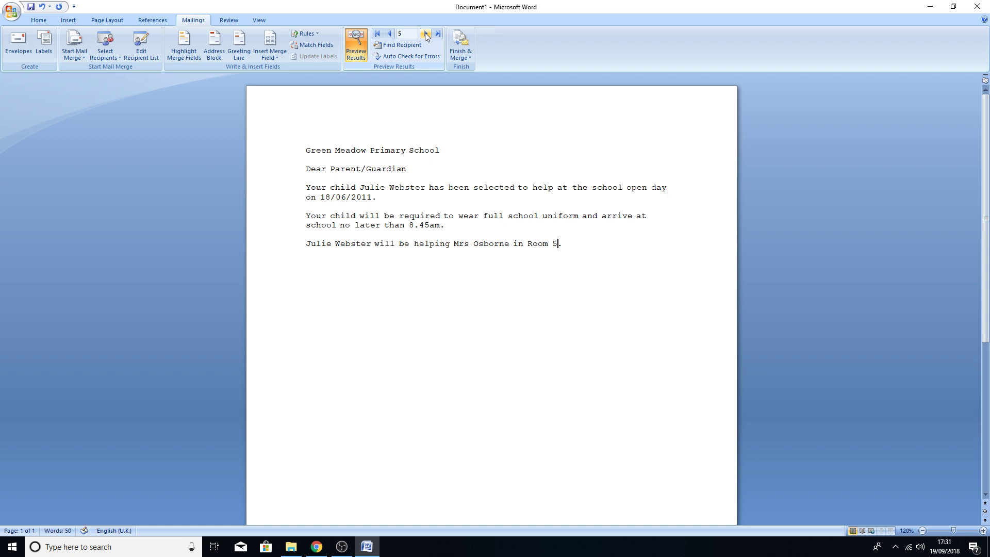
{"action": "left_click", "coordinate": [425, 34]}
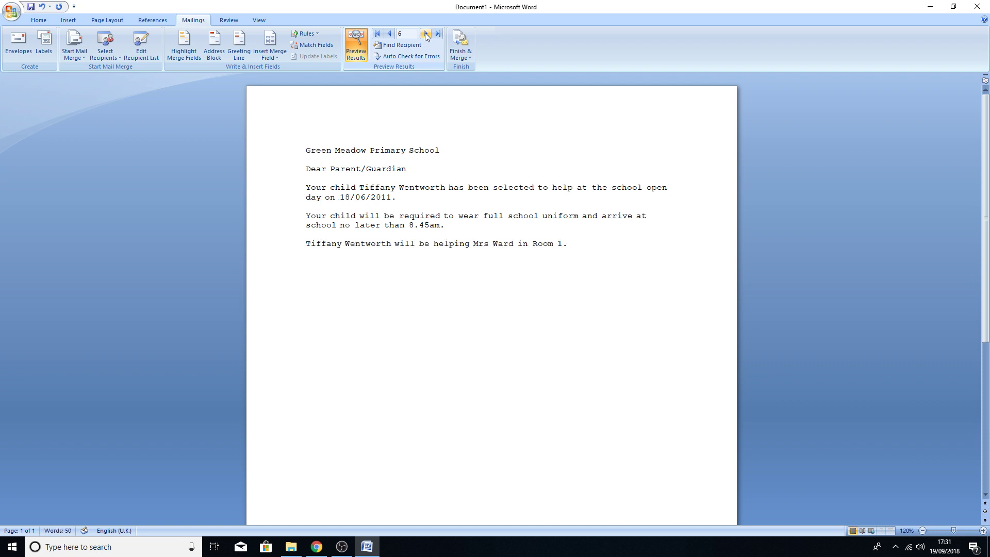
{"action": "left_click", "coordinate": [422, 32]}
{"action": "left_click", "coordinate": [422, 32]}
{"action": "left_click", "coordinate": [422, 32]}
{"action": "left_click", "coordinate": [422, 33]}
{"action": "left_click", "coordinate": [422, 32]}
{"action": "left_click", "coordinate": [422, 33]}
{"action": "left_click", "coordinate": [422, 33]}
{"action": "left_click", "coordinate": [422, 33]}
{"action": "left_click", "coordinate": [422, 33]}
{"action": "left_click", "coordinate": [422, 32]}
{"action": "left_click", "coordinate": [422, 32]}
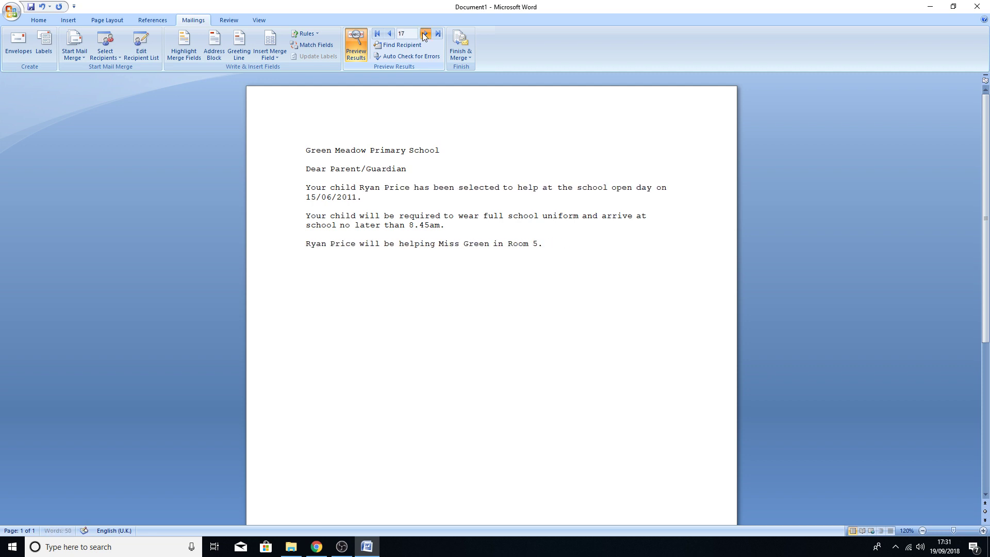
{"action": "left_click", "coordinate": [378, 34]}
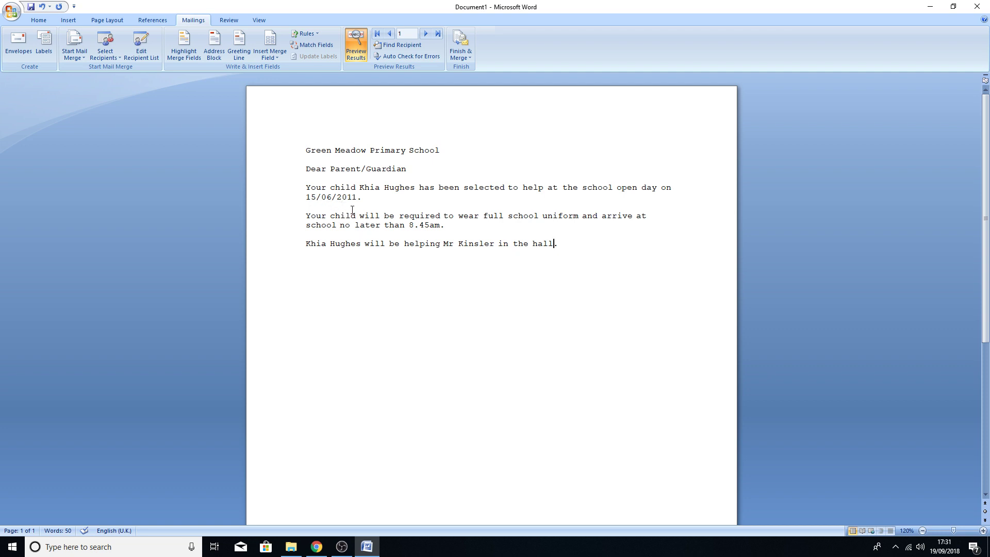
- Filter the mail merge recipient list to the entries whose Opendate is 12/06/2011
{"action": "left_click", "coordinate": [143, 61]}
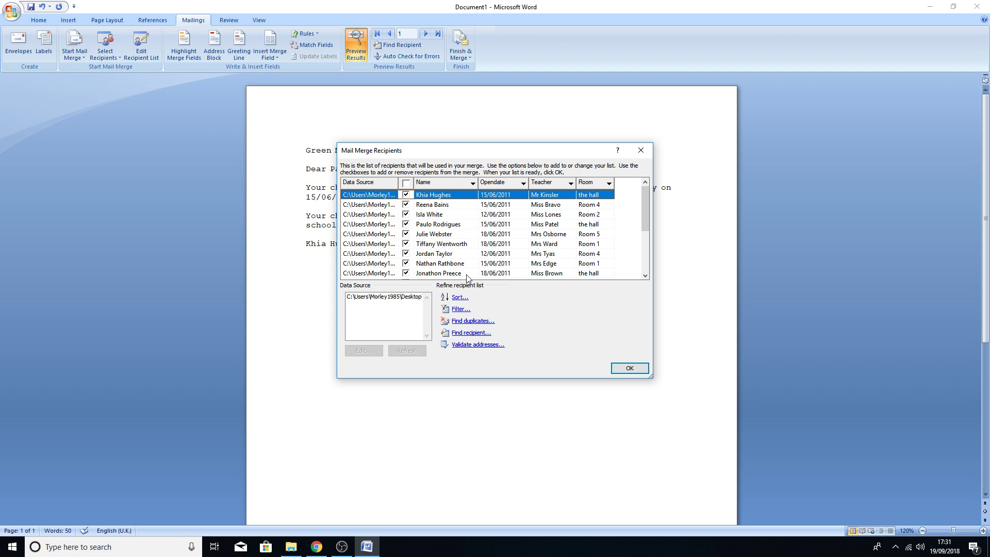
{"action": "left_click", "coordinate": [523, 184]}
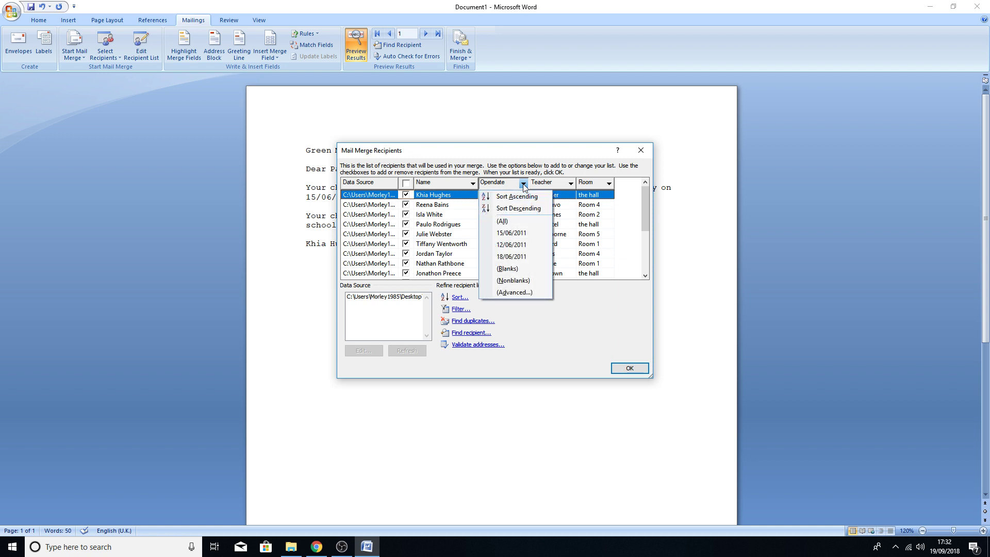
{"action": "left_click", "coordinate": [512, 245]}
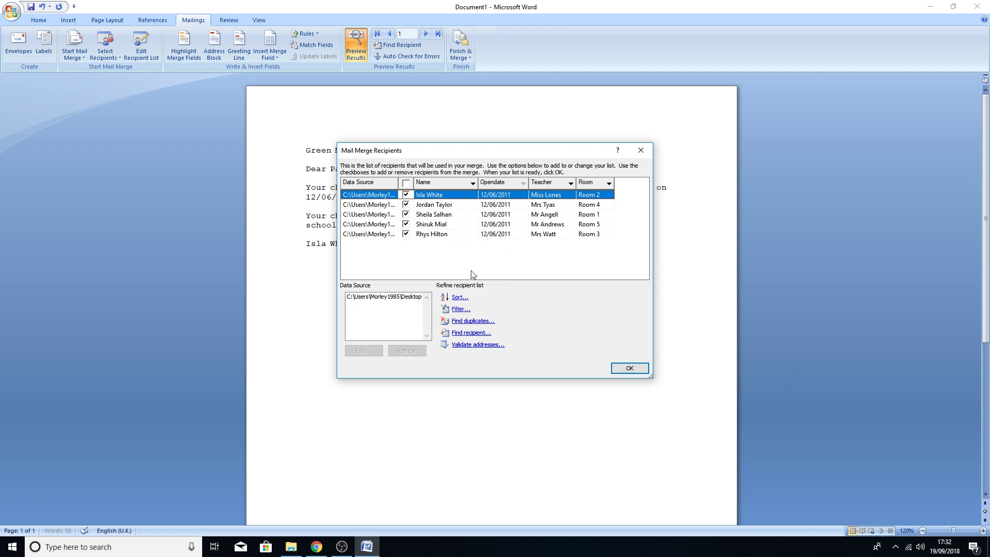
{"action": "left_click", "coordinate": [626, 369]}
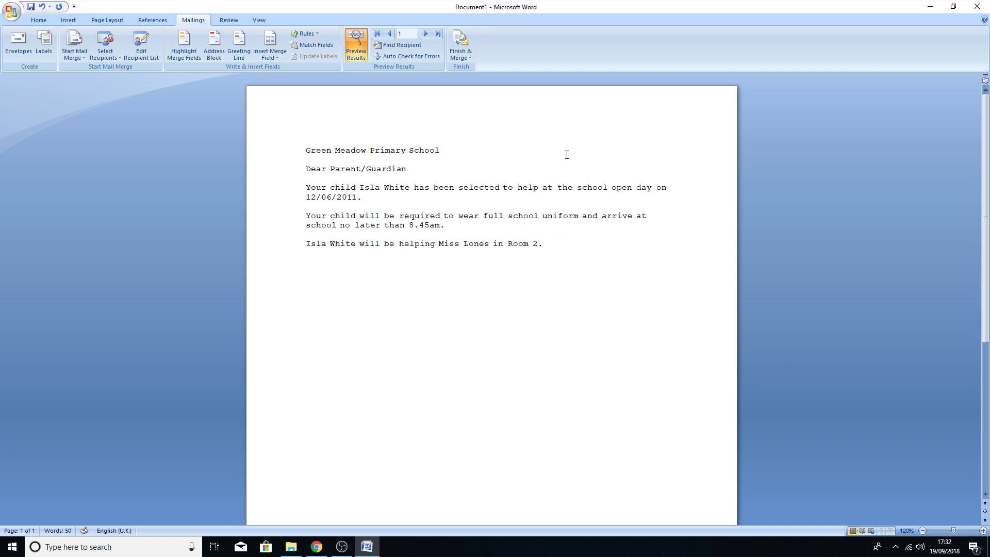
- Check the previewed slip of every filtered recipient for the 12/06/2011 date, ending back on the first record
{"action": "left_click", "coordinate": [426, 34]}
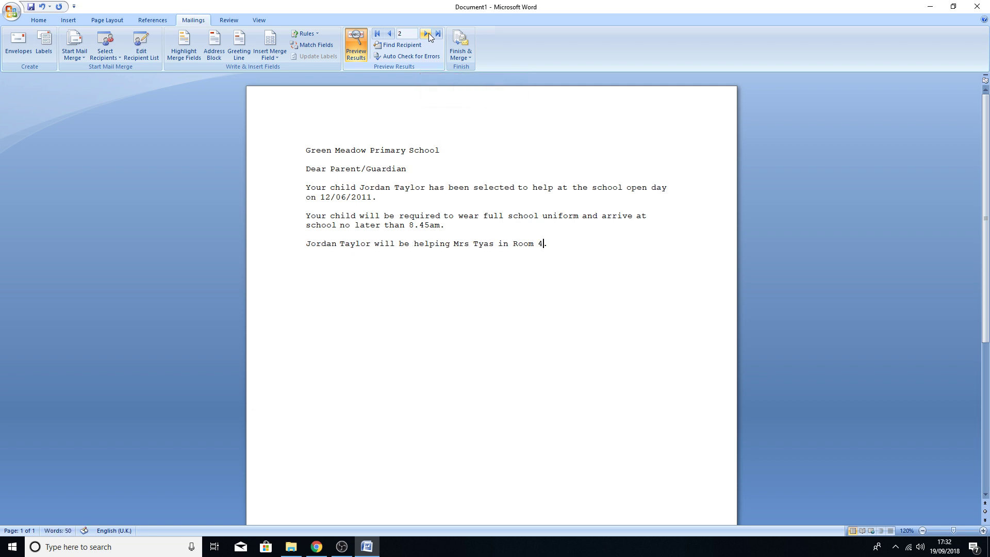
{"action": "left_click", "coordinate": [426, 34]}
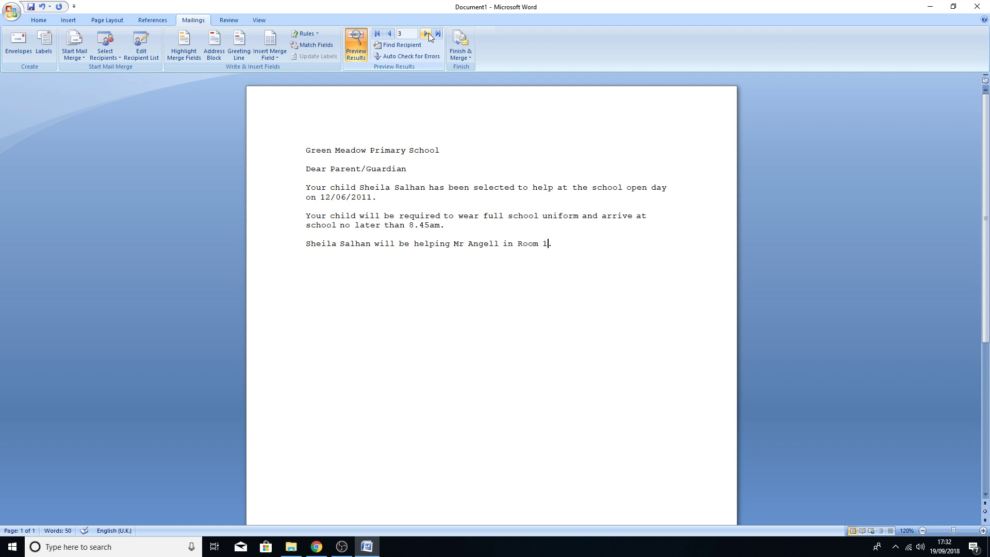
{"action": "left_click", "coordinate": [426, 34]}
{"action": "left_click", "coordinate": [426, 34]}
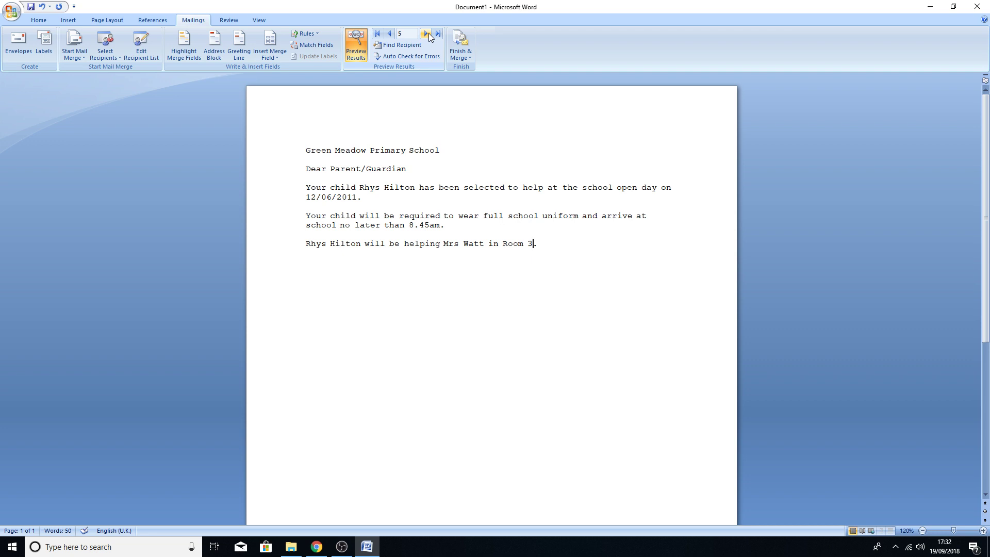
{"action": "left_click", "coordinate": [390, 34]}
{"action": "left_click", "coordinate": [390, 34]}
{"action": "left_click", "coordinate": [389, 34]}
{"action": "left_click", "coordinate": [389, 34]}
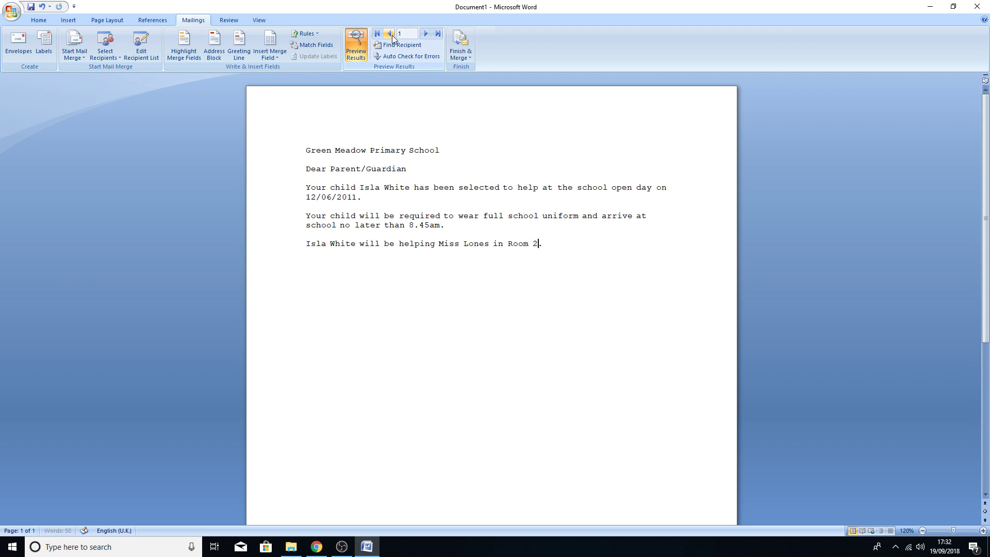
{"action": "left_click", "coordinate": [427, 34]}
{"action": "left_click", "coordinate": [427, 34]}
{"action": "left_click", "coordinate": [427, 34]}
{"action": "left_click", "coordinate": [426, 34]}
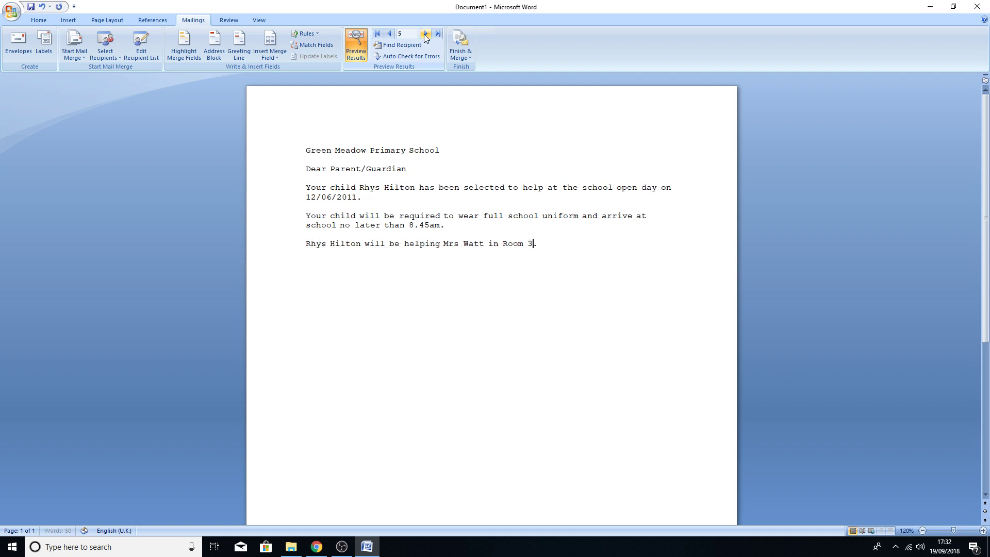
{"action": "left_click", "coordinate": [392, 34]}
{"action": "left_click", "coordinate": [392, 34]}
{"action": "left_click", "coordinate": [392, 34]}
{"action": "left_click", "coordinate": [392, 34]}
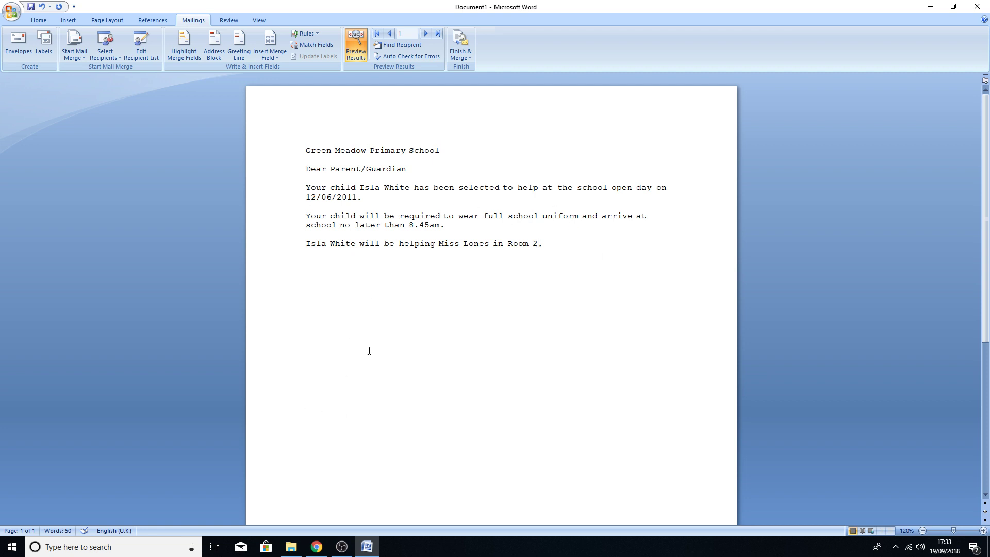
- Switch to Chrome, close the draft slip page and review the Task 7 instructions
{"action": "left_click", "coordinate": [325, 547]}
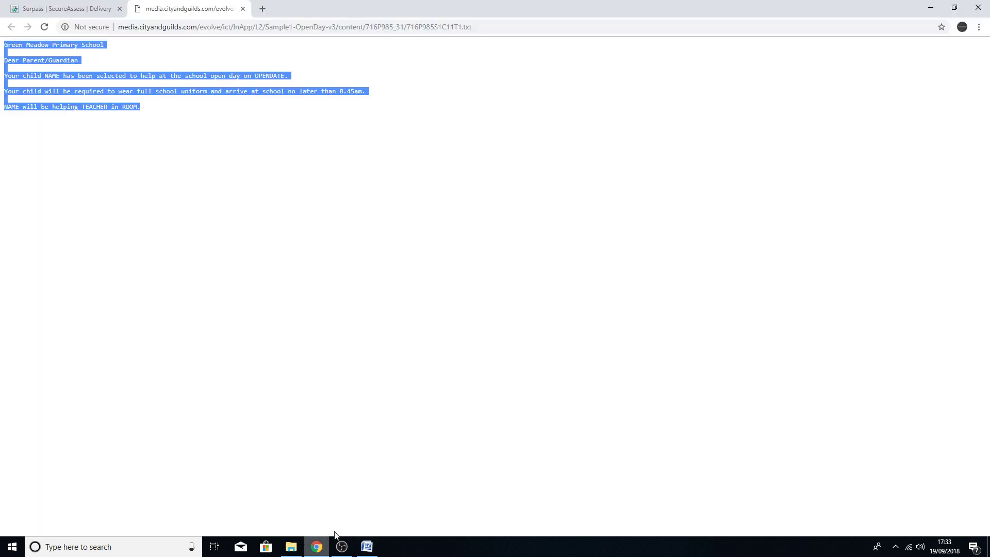
{"action": "left_click", "coordinate": [242, 9]}
{"action": "left_click", "coordinate": [242, 9]}
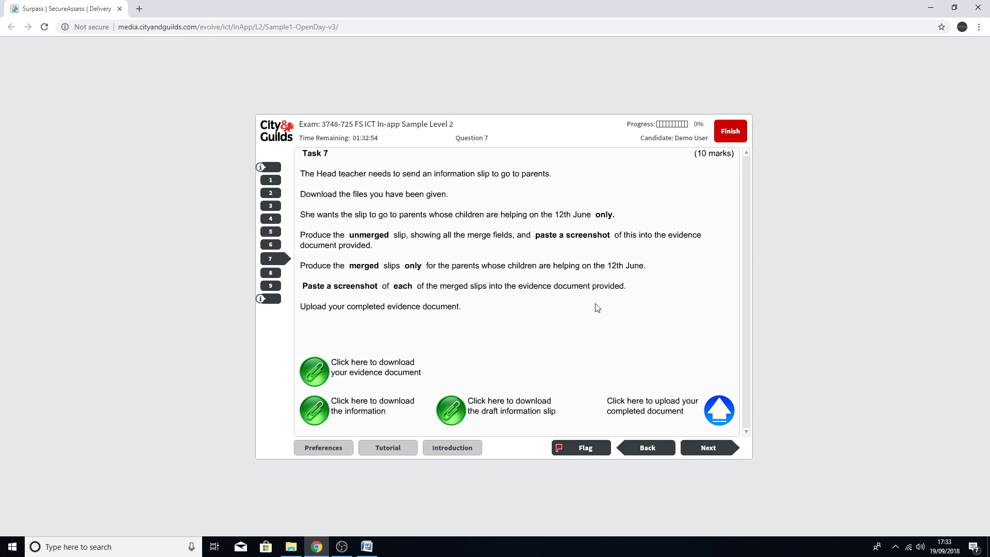
- Return to Word and create a new blank document
{"action": "left_click", "coordinate": [367, 546]}
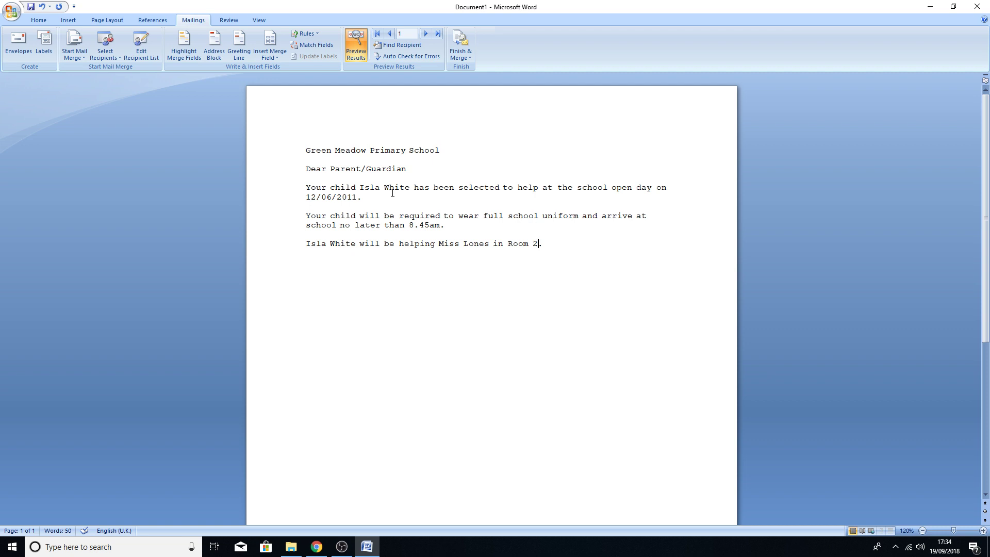
{"action": "left_click", "coordinate": [12, 12]}
{"action": "left_click", "coordinate": [34, 36]}
{"action": "double_click", "coordinate": [336, 131]}
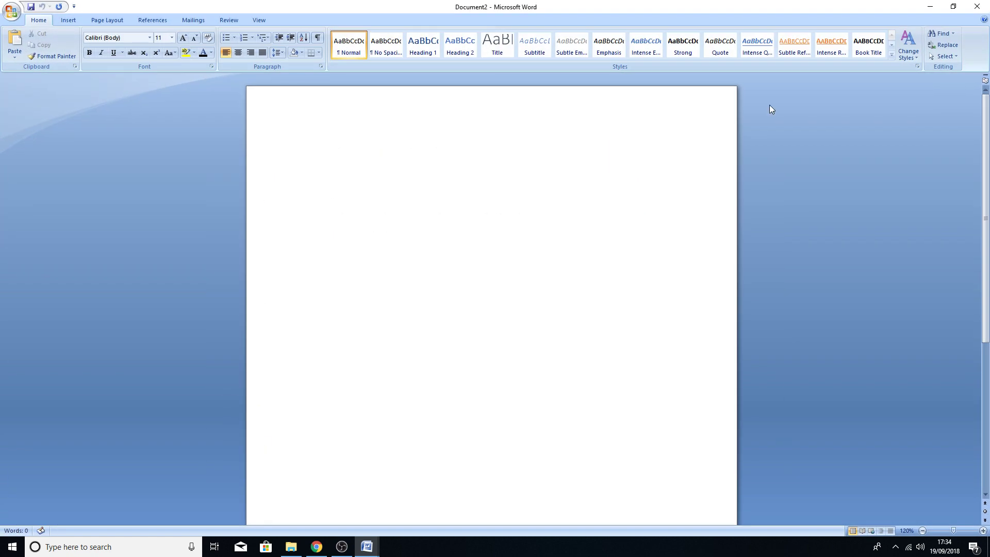
- Minimise the open windows to reach the desktop and open the MM text file
{"action": "left_click", "coordinate": [928, 9]}
{"action": "left_click", "coordinate": [928, 9]}
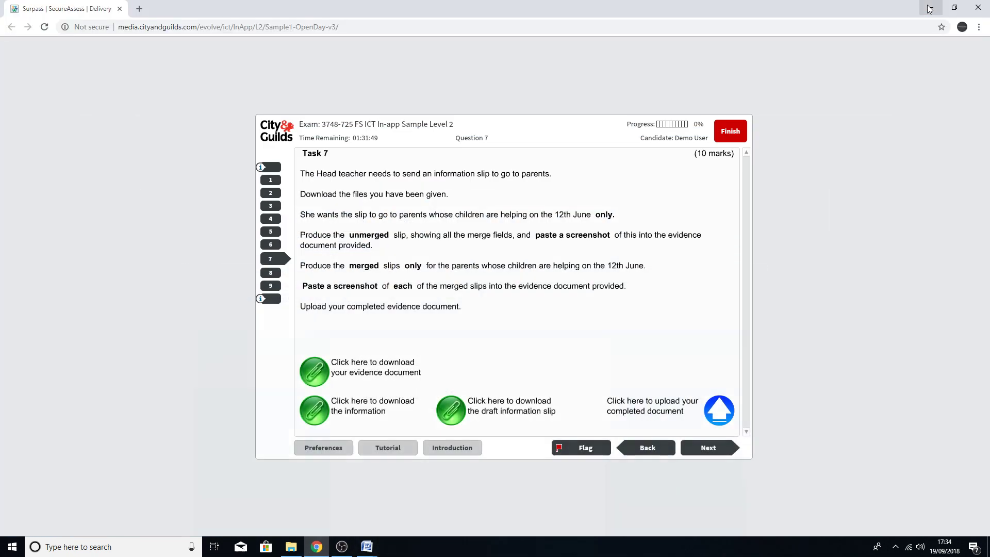
{"action": "left_click", "coordinate": [930, 7]}
{"action": "double_click", "coordinate": [73, 128]}
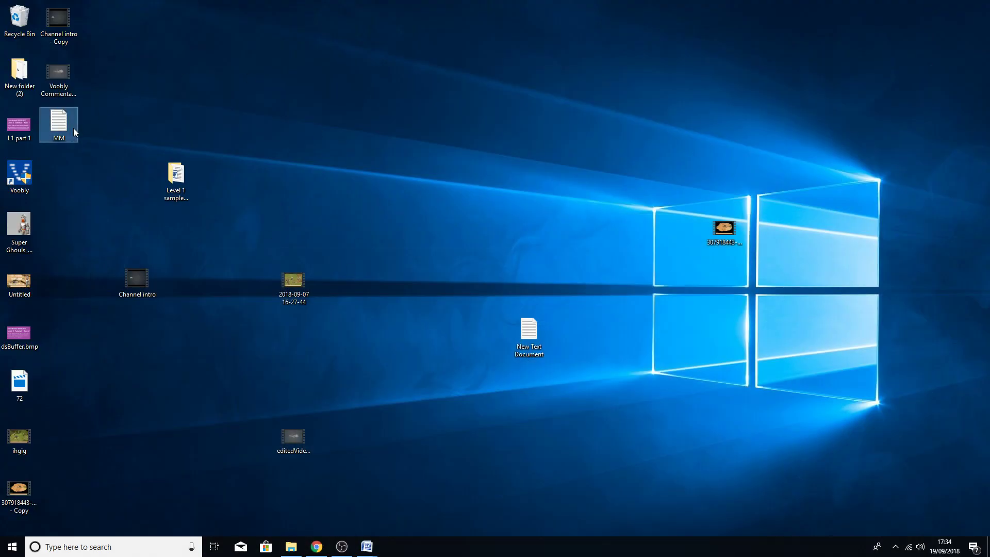
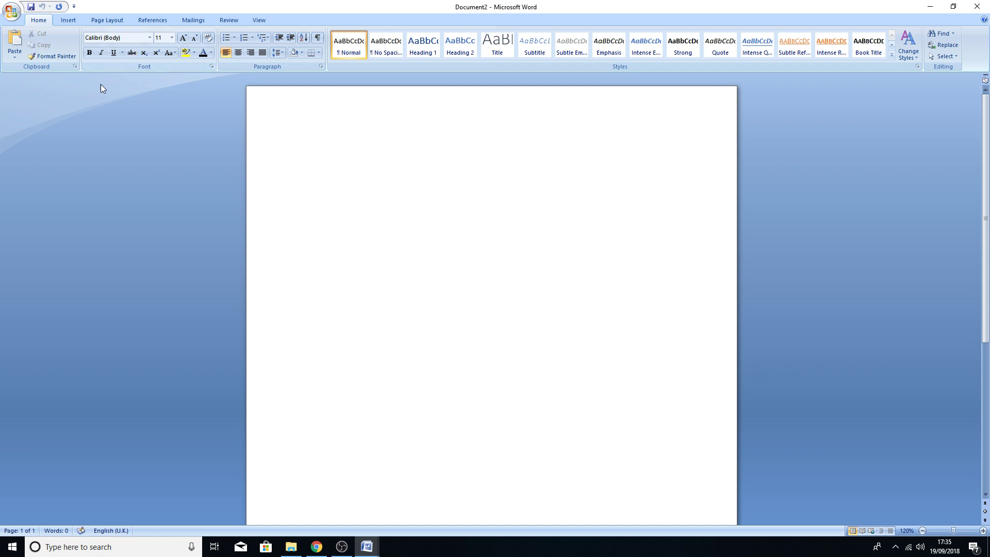
- Start a label mail merge in the blank document
{"action": "left_click", "coordinate": [193, 20]}
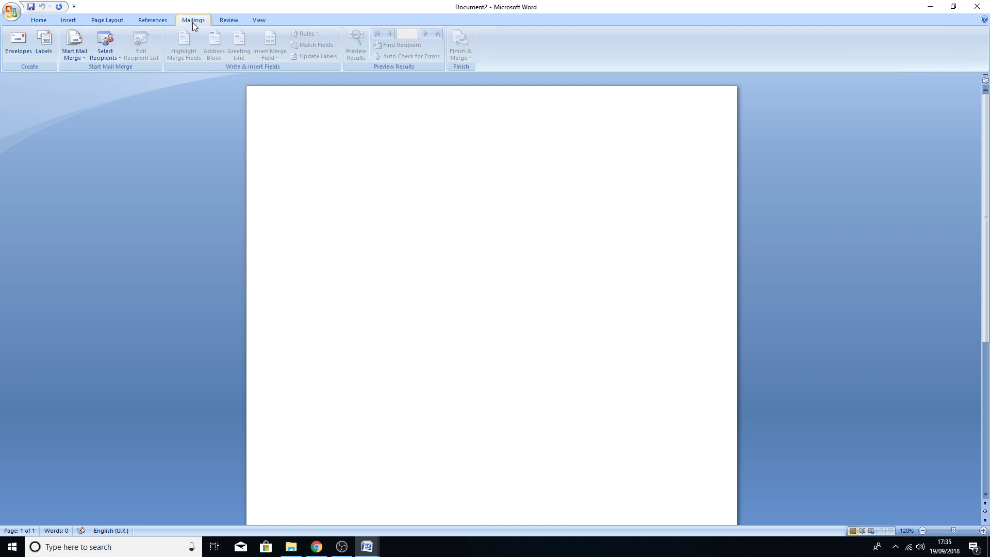
{"action": "left_click", "coordinate": [80, 58]}
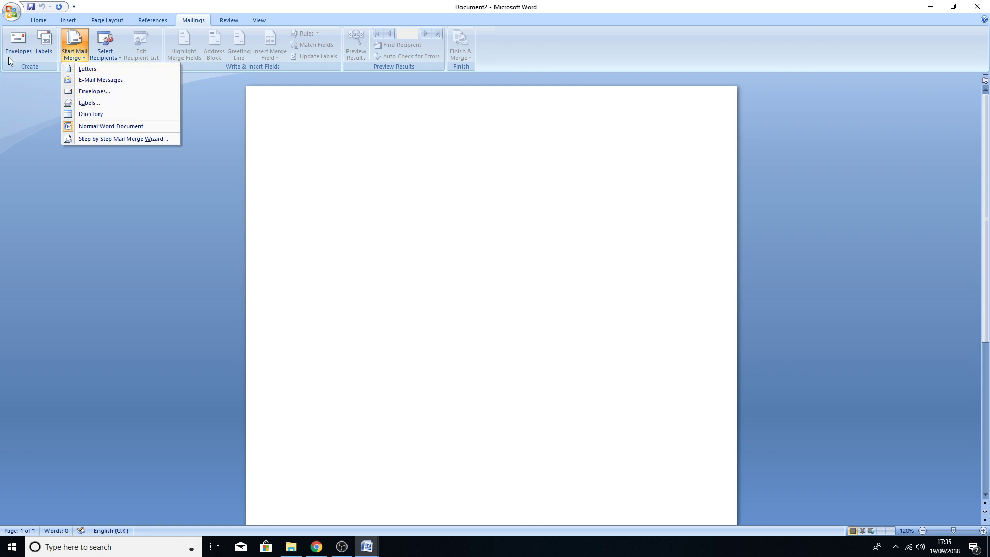
{"action": "left_click", "coordinate": [47, 101]}
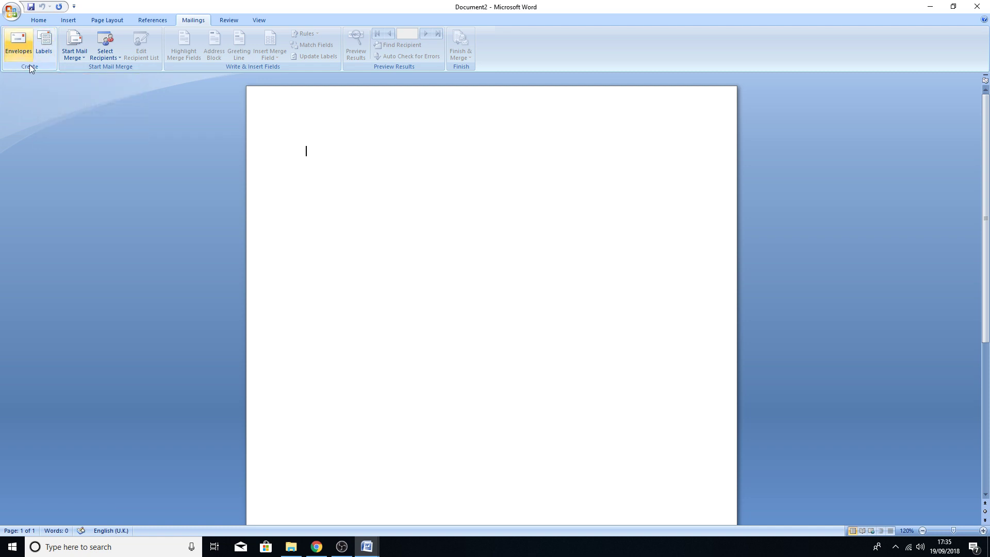
{"action": "left_click", "coordinate": [74, 55]}
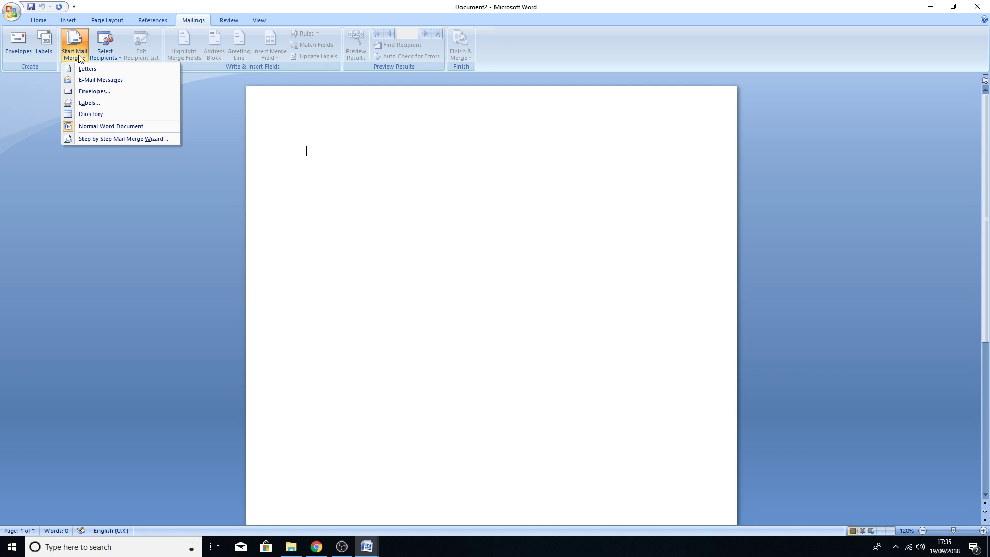
{"action": "left_click", "coordinate": [86, 105]}
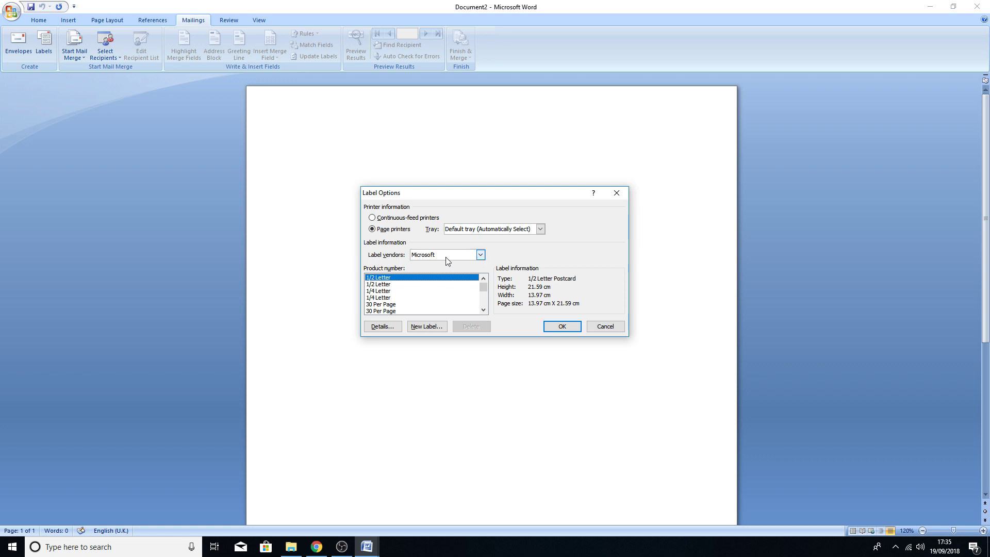
{"action": "left_click", "coordinate": [480, 255]}
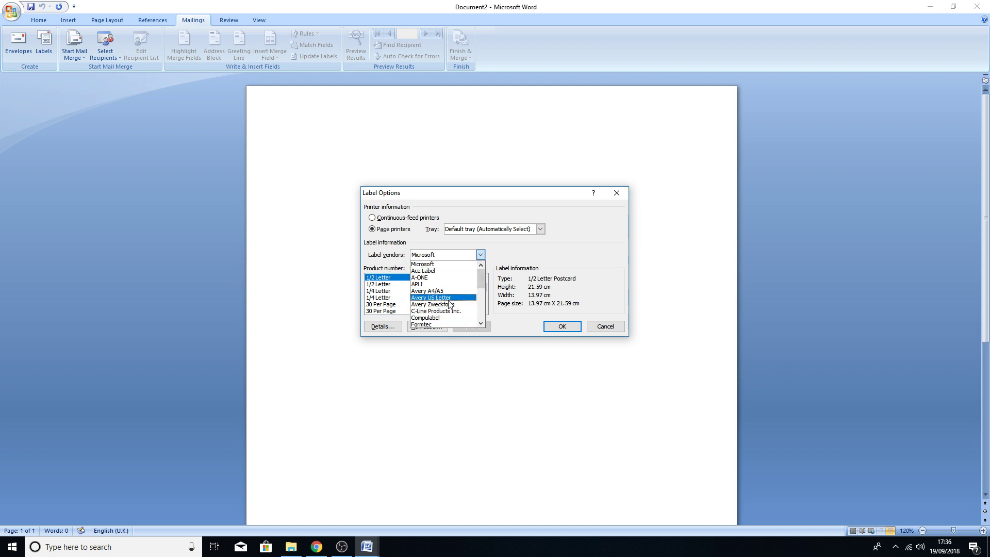
{"action": "left_click", "coordinate": [433, 271]}
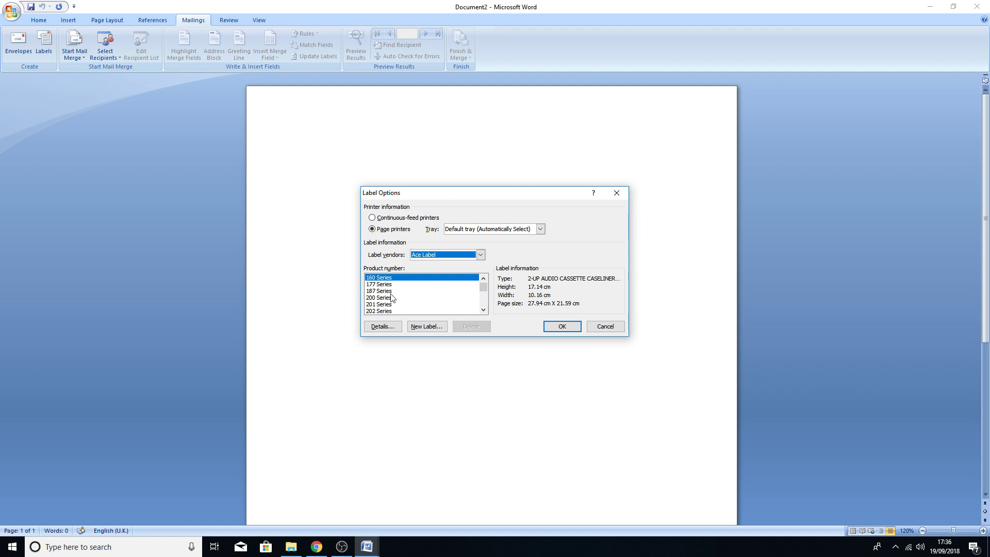
{"action": "left_click", "coordinate": [480, 255]}
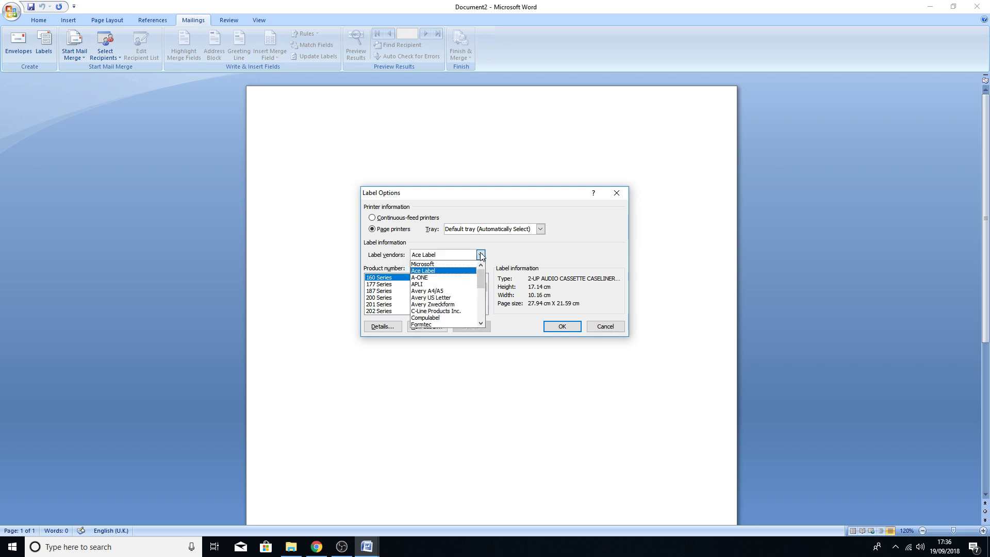
{"action": "left_click", "coordinate": [426, 265]}
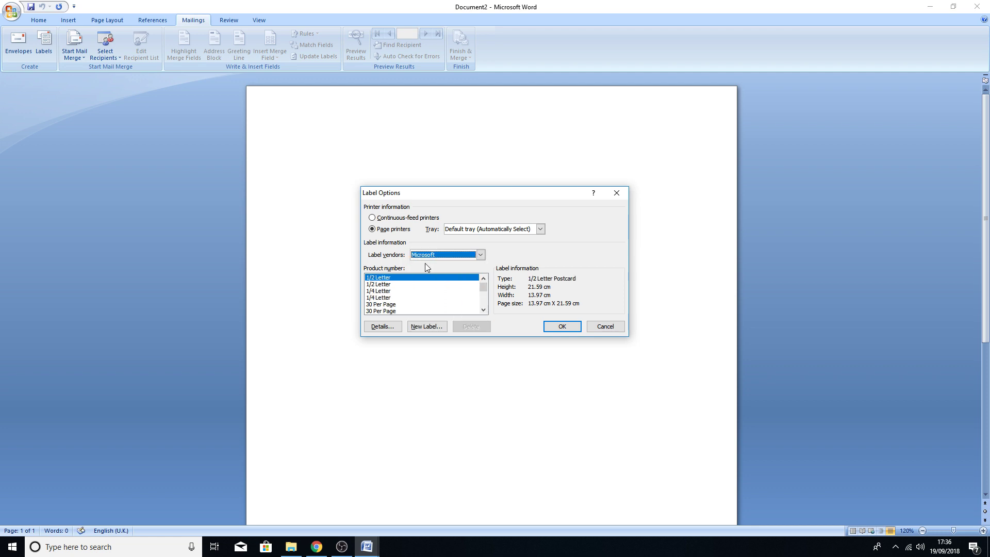
- Set up the labels with Microsoft's European Size Business Card product, 5.5 cm high and 8.5 cm wide
{"action": "left_click", "coordinate": [483, 309]}
{"action": "left_click", "coordinate": [483, 309]}
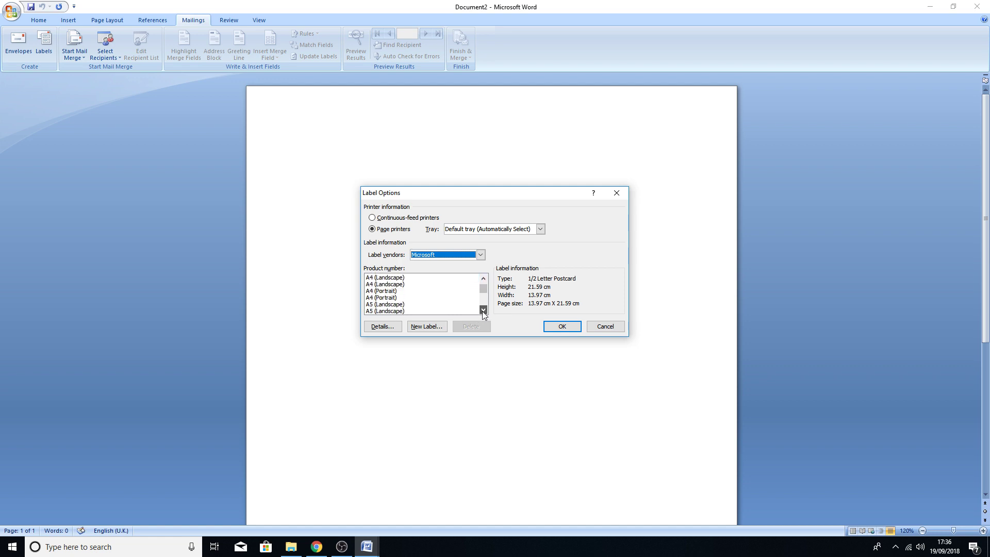
{"action": "left_click", "coordinate": [483, 309]}
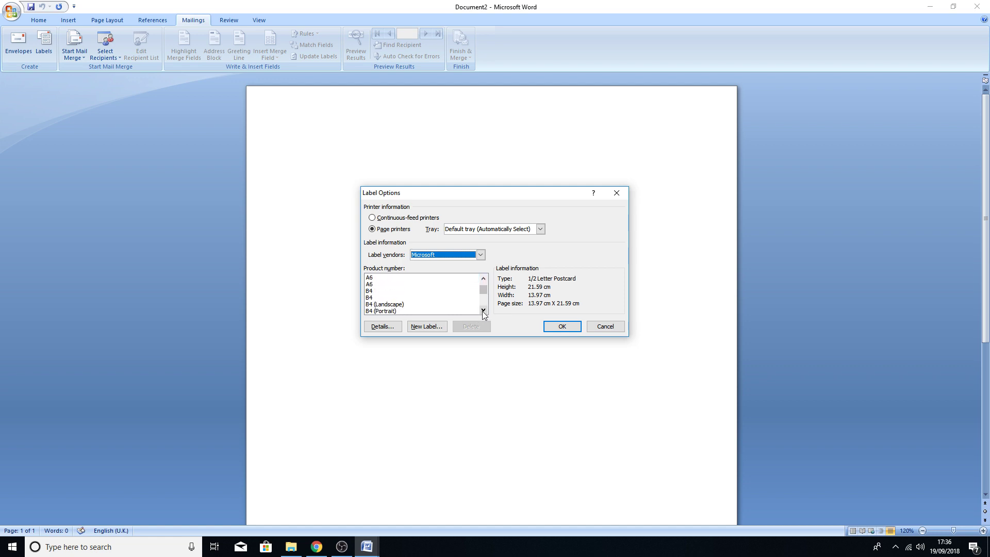
{"action": "left_click", "coordinate": [483, 310]}
{"action": "left_click", "coordinate": [483, 309]}
{"action": "left_click", "coordinate": [482, 310]}
{"action": "left_click", "coordinate": [483, 309]}
{"action": "left_click", "coordinate": [483, 310]}
{"action": "left_click", "coordinate": [483, 310]}
{"action": "left_click", "coordinate": [483, 309]}
{"action": "left_click", "coordinate": [483, 309]}
{"action": "left_click", "coordinate": [483, 310]}
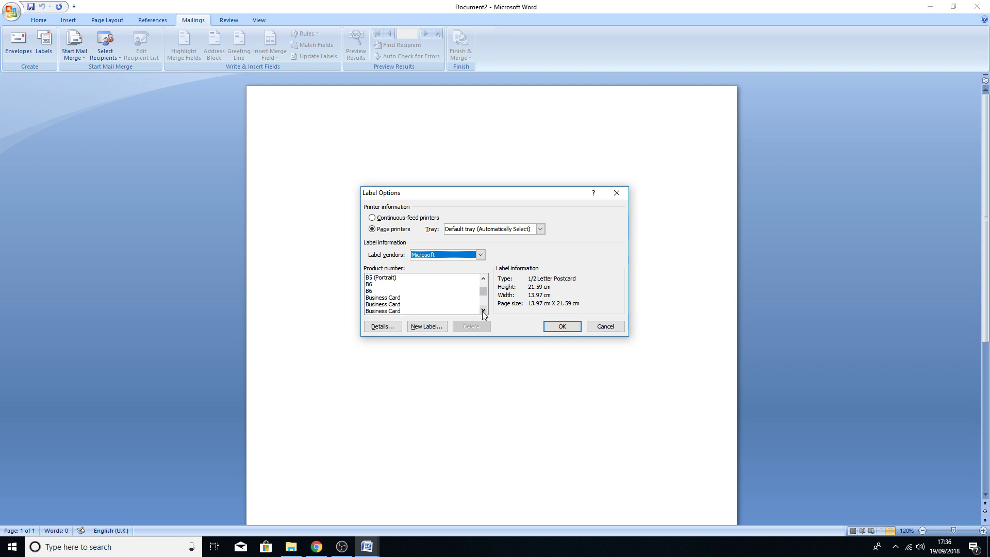
{"action": "left_click", "coordinate": [483, 309]}
{"action": "left_click", "coordinate": [483, 309]}
{"action": "left_click", "coordinate": [483, 309]}
{"action": "left_click", "coordinate": [389, 278]}
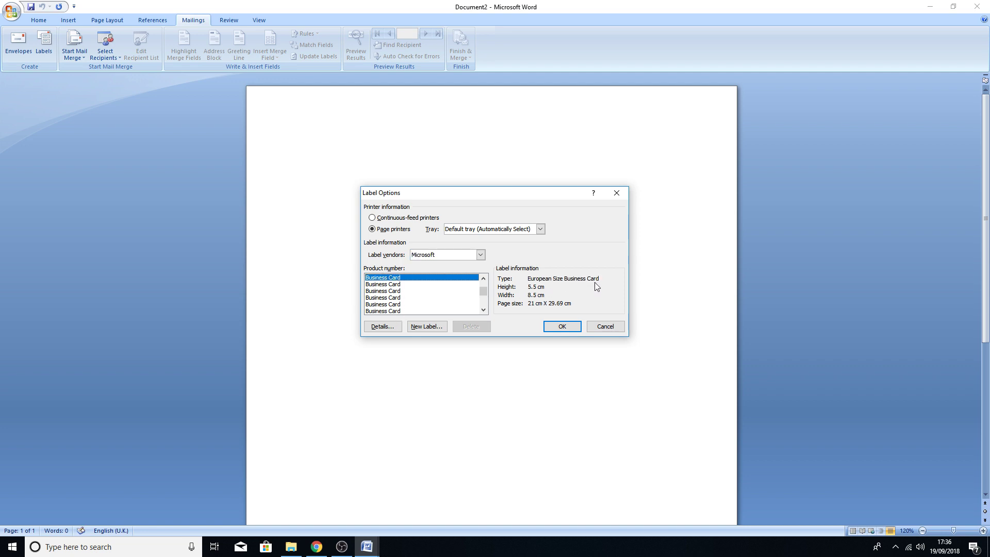
{"action": "left_click", "coordinate": [572, 328]}
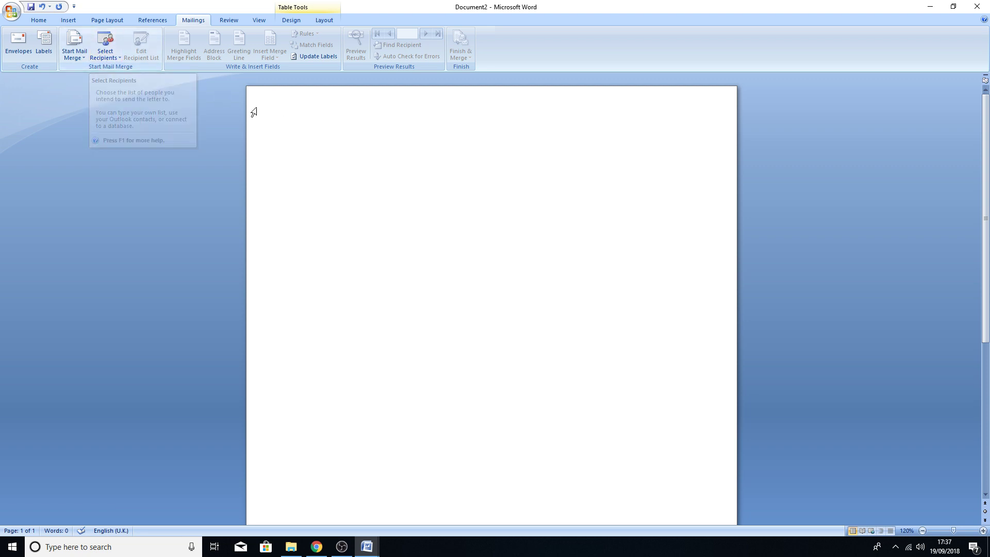
- Use the existing MM text file on the desktop as the recipient list for the labels
{"action": "left_click", "coordinate": [111, 59]}
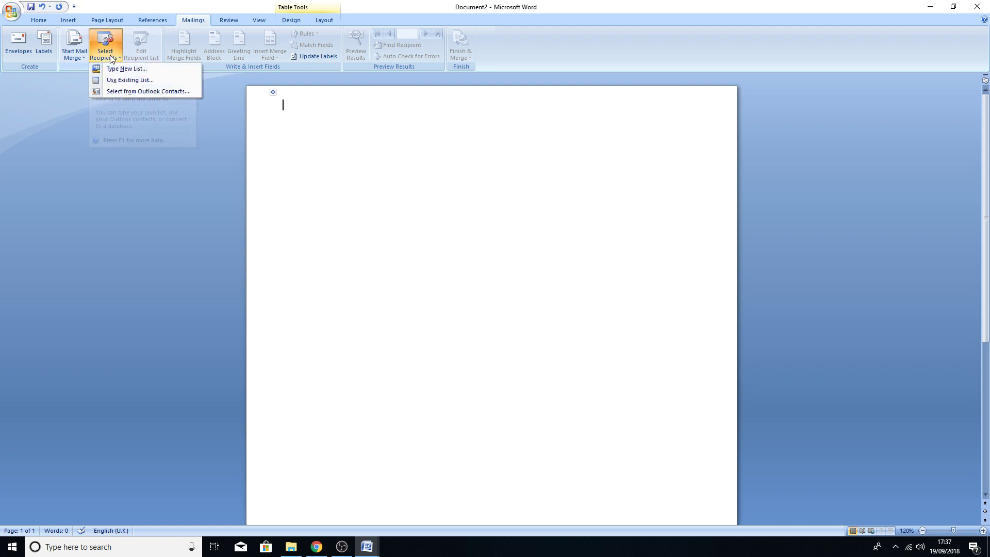
{"action": "left_click", "coordinate": [128, 80]}
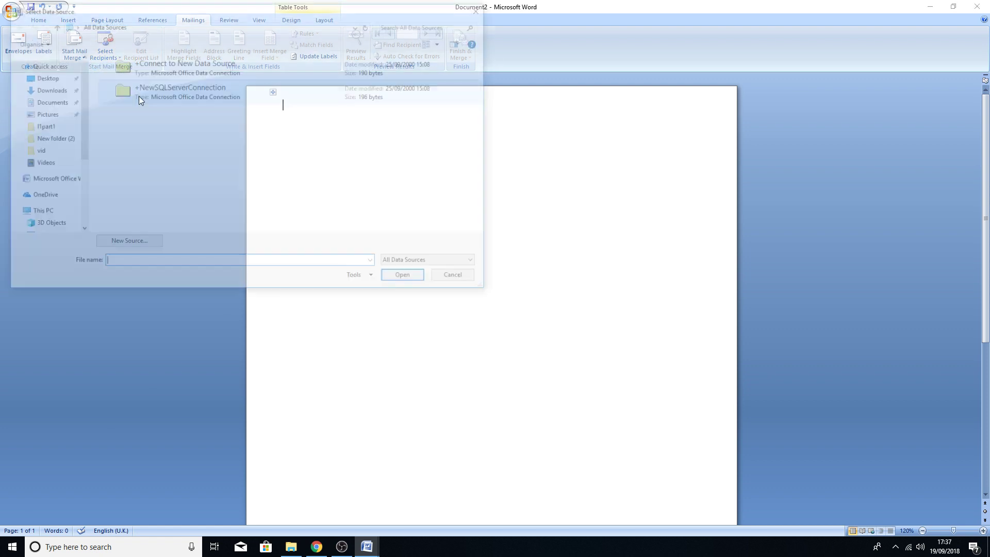
{"action": "left_click", "coordinate": [42, 77]}
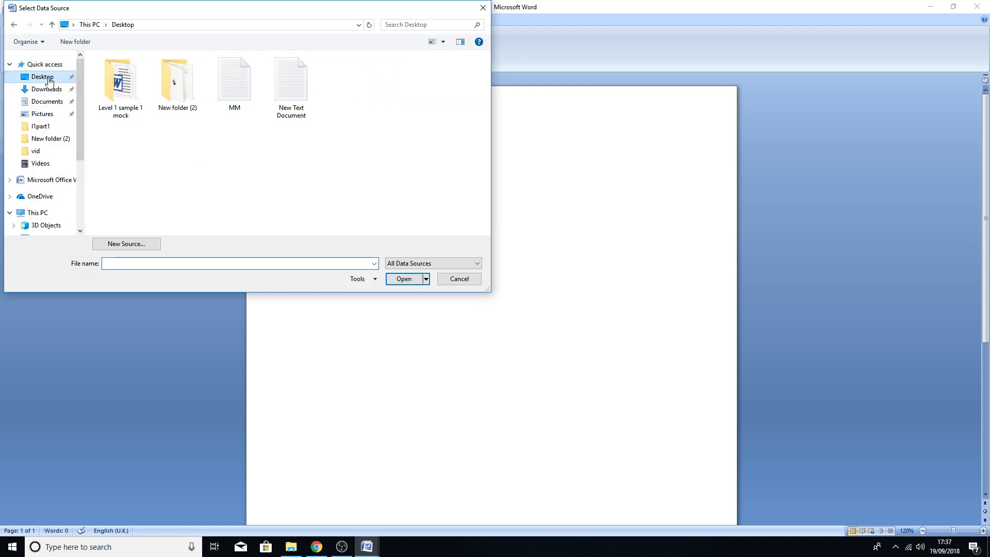
{"action": "left_click", "coordinate": [225, 89]}
{"action": "double_click", "coordinate": [224, 87]}
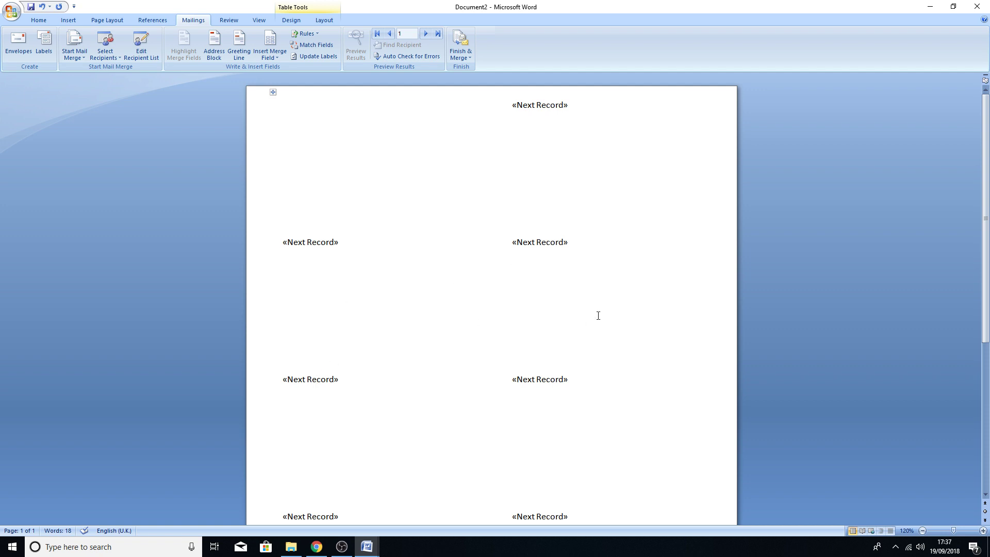
- Insert the Title, Firstname and Lastname merge fields, separated by spaces, on the first line of the first label
{"action": "scroll", "coordinate": [387, 373], "scroll_direction": "down", "scroll_amount": 3}
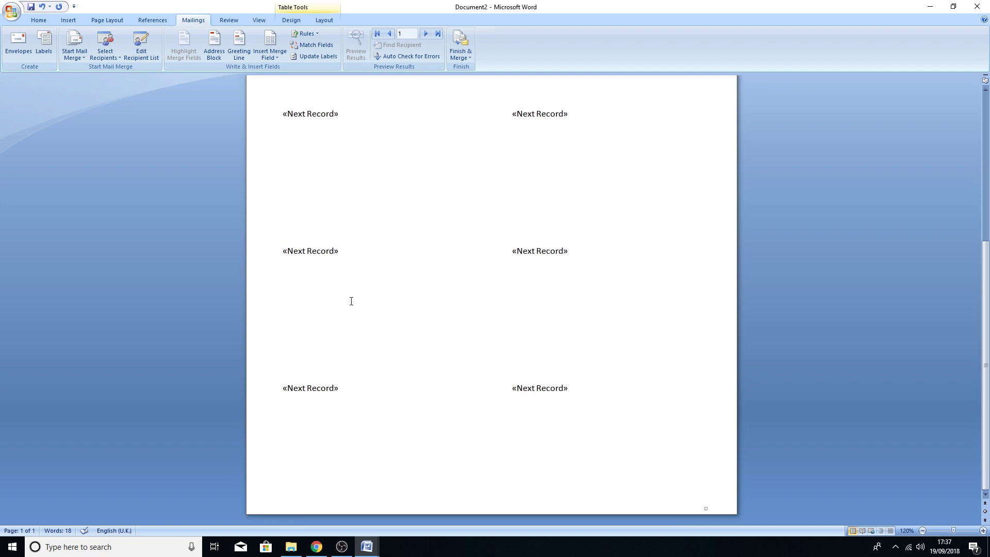
{"action": "scroll", "coordinate": [385, 297], "scroll_direction": "up", "scroll_amount": 3}
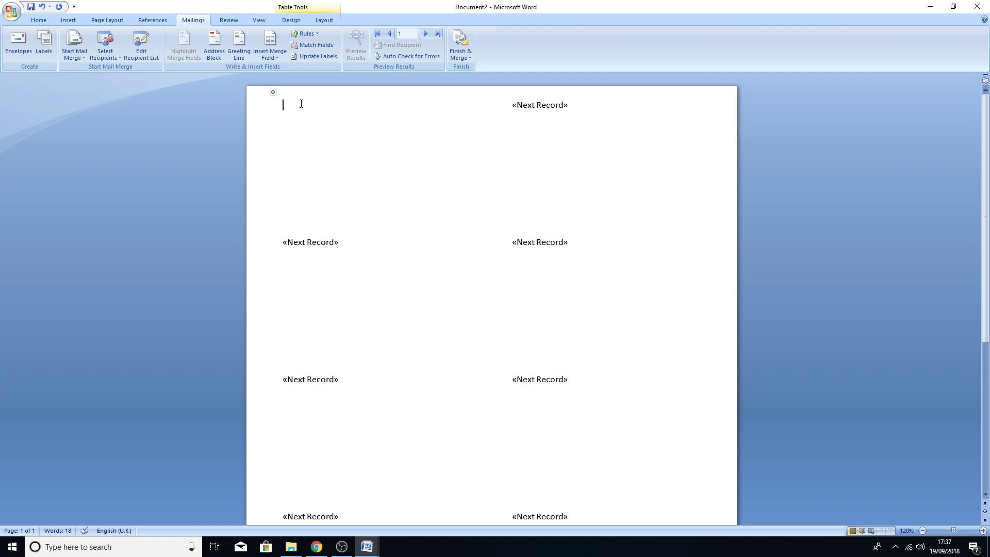
{"action": "left_click", "coordinate": [278, 59]}
{"action": "left_click", "coordinate": [278, 68]}
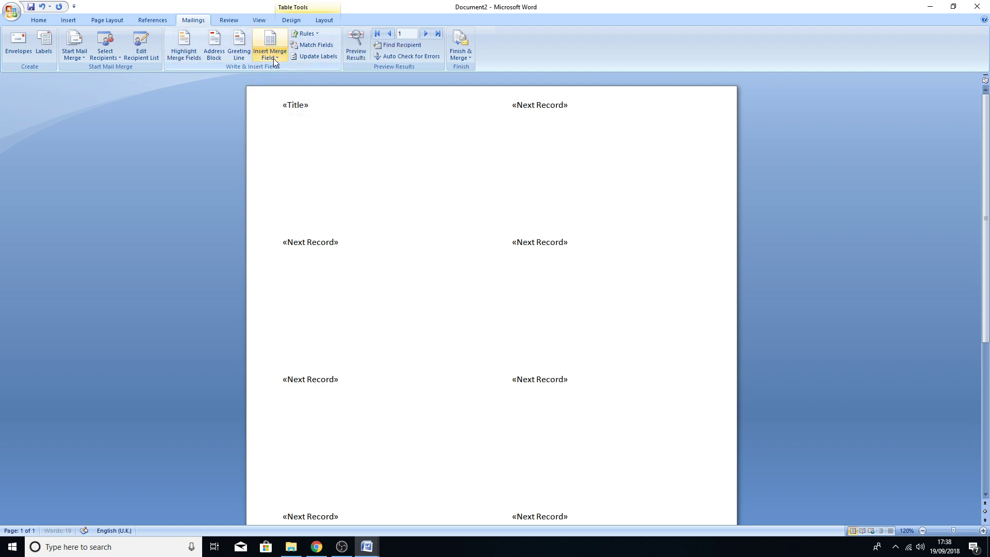
{"action": "left_click", "coordinate": [273, 58]}
{"action": "left_click", "coordinate": [281, 91]}
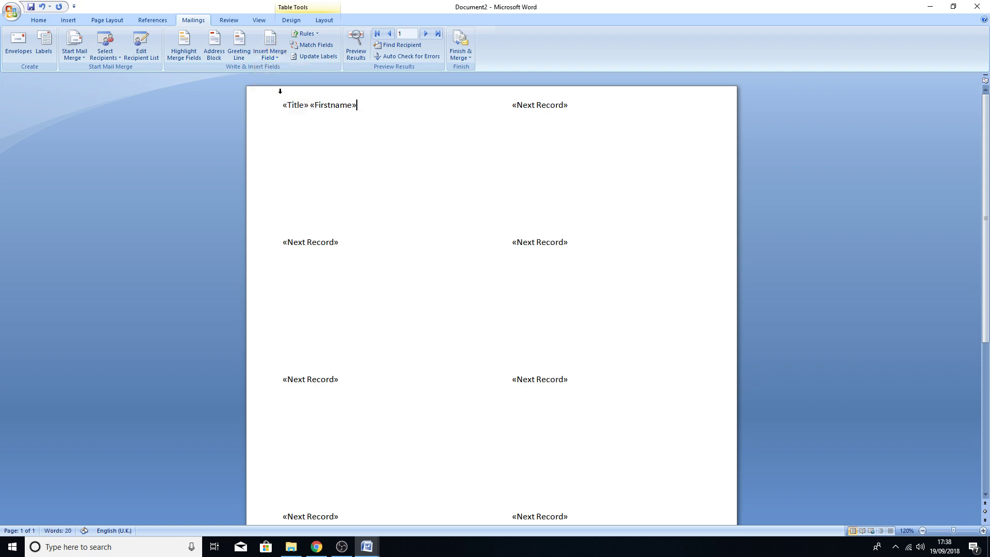
{"action": "left_click", "coordinate": [271, 58]}
{"action": "left_click", "coordinate": [276, 82]}
- Add the Address1, Address2 and Postcode merge fields on separate lines below the name in the first label
{"action": "left_click", "coordinate": [274, 58]}
{"action": "left_click", "coordinate": [282, 103]}
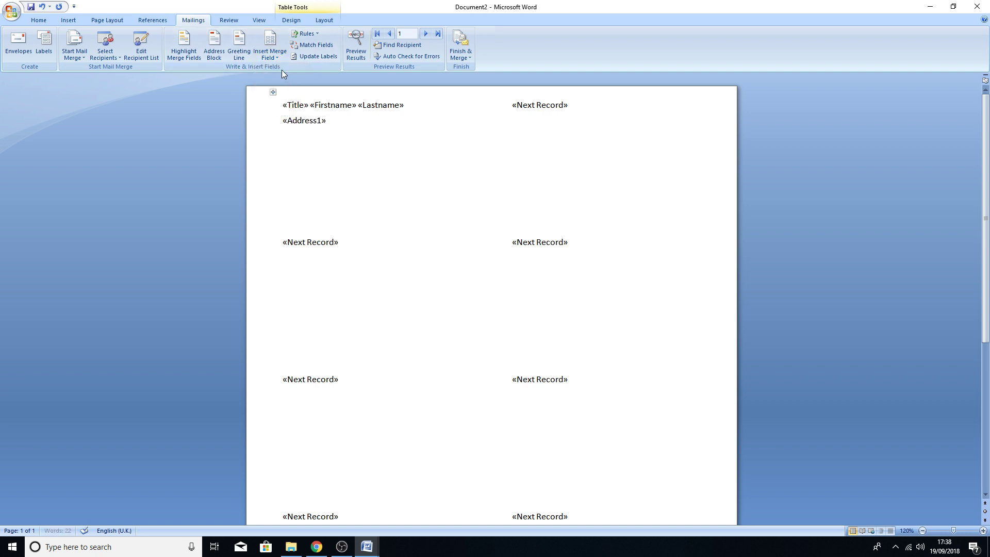
{"action": "left_click", "coordinate": [270, 55]}
{"action": "left_click", "coordinate": [272, 114]}
{"action": "key", "text": "Return"}
{"action": "left_click", "coordinate": [275, 58]}
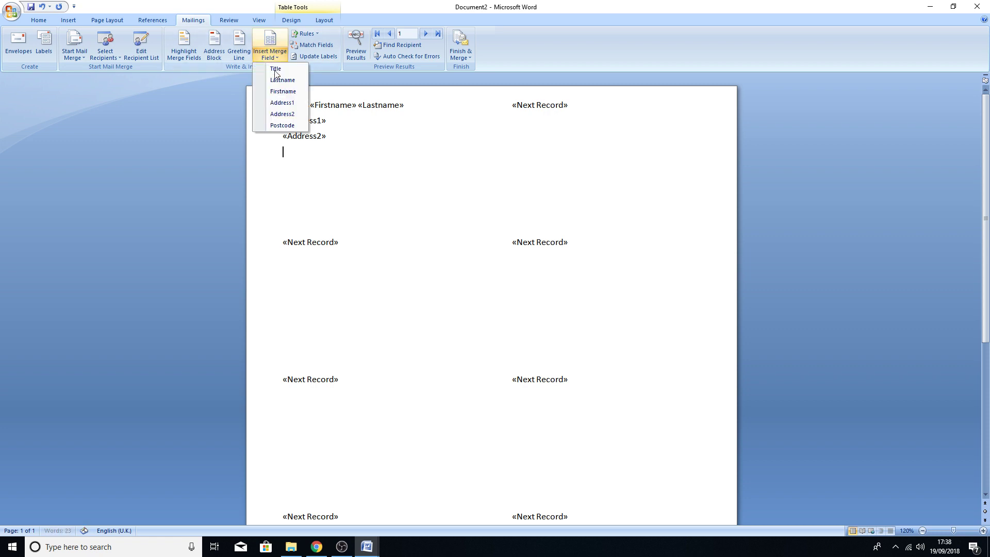
{"action": "left_click", "coordinate": [279, 125]}
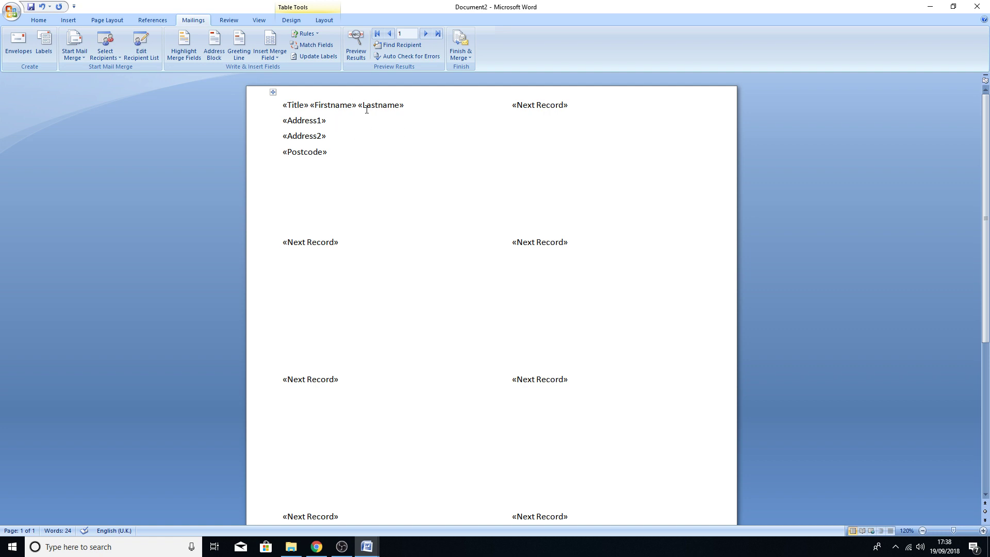
- Format the name line of the first label in bold italic at 14 pt
{"action": "left_click_drag", "start_coordinate": [405, 105], "coordinate": [292, 107]}
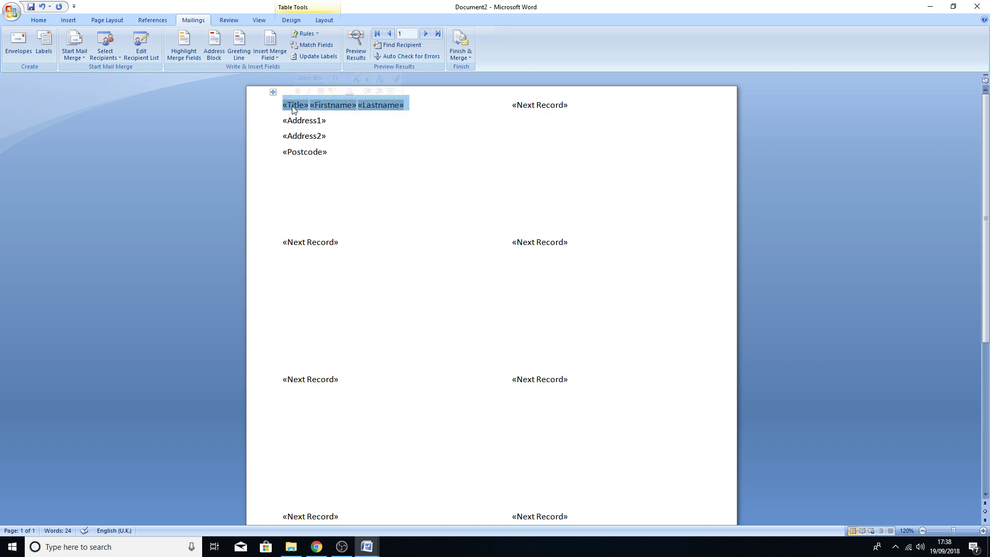
{"action": "left_click", "coordinate": [39, 20]}
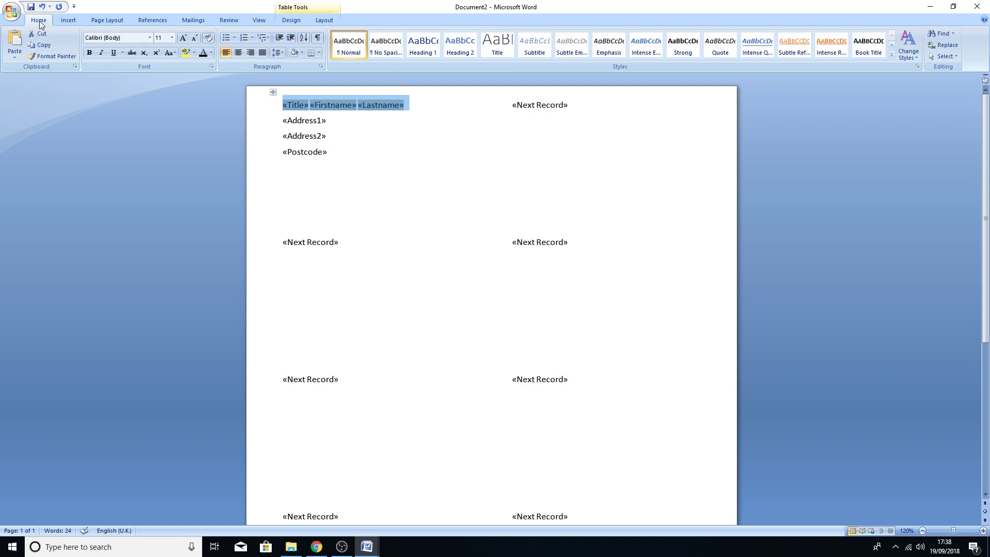
{"action": "left_click", "coordinate": [89, 53]}
{"action": "left_click", "coordinate": [183, 41]}
{"action": "left_click", "coordinate": [183, 41]}
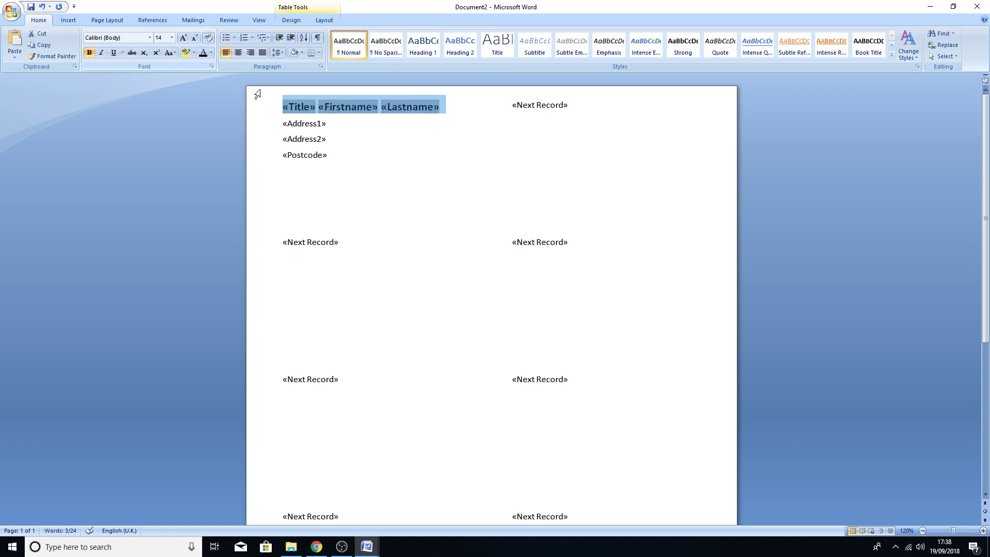
{"action": "left_click", "coordinate": [101, 53]}
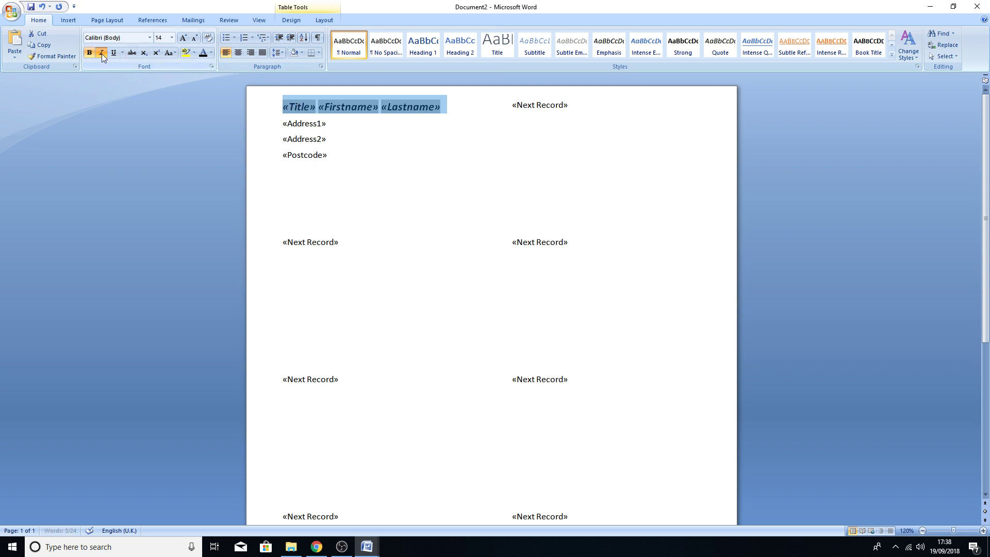
{"action": "left_click", "coordinate": [404, 172]}
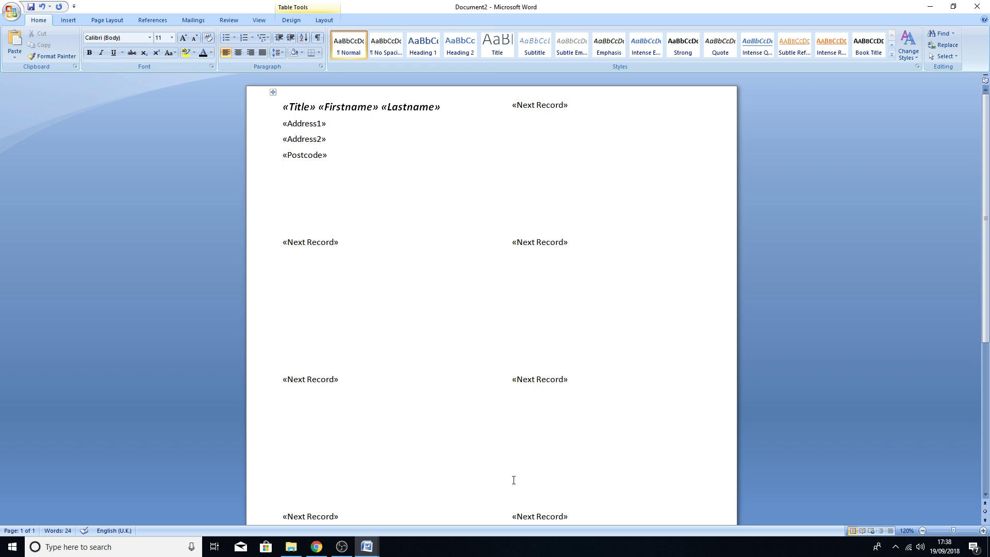
- Update the labels so the first label's fields and formatting are copied to every label on the sheet
{"action": "left_click", "coordinate": [194, 20]}
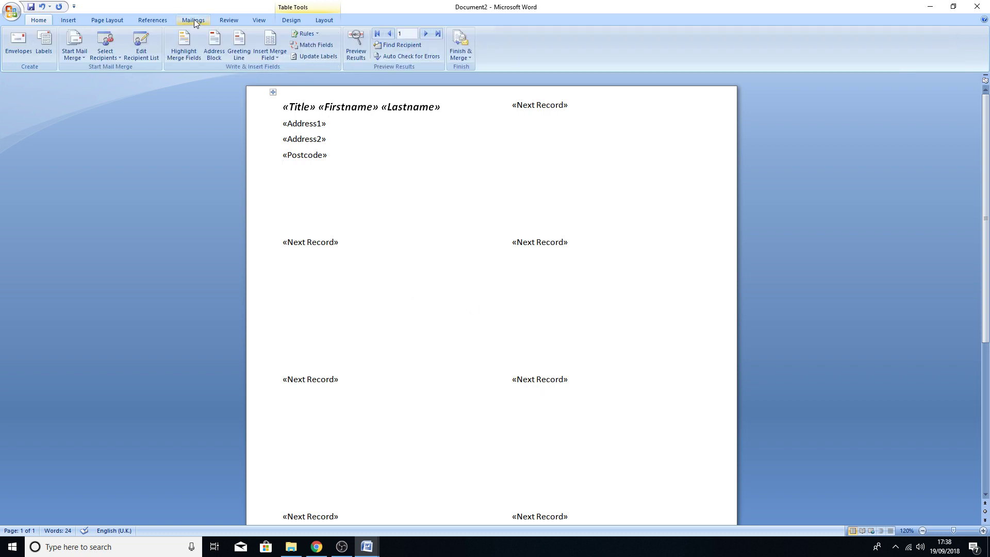
{"action": "left_click", "coordinate": [306, 59]}
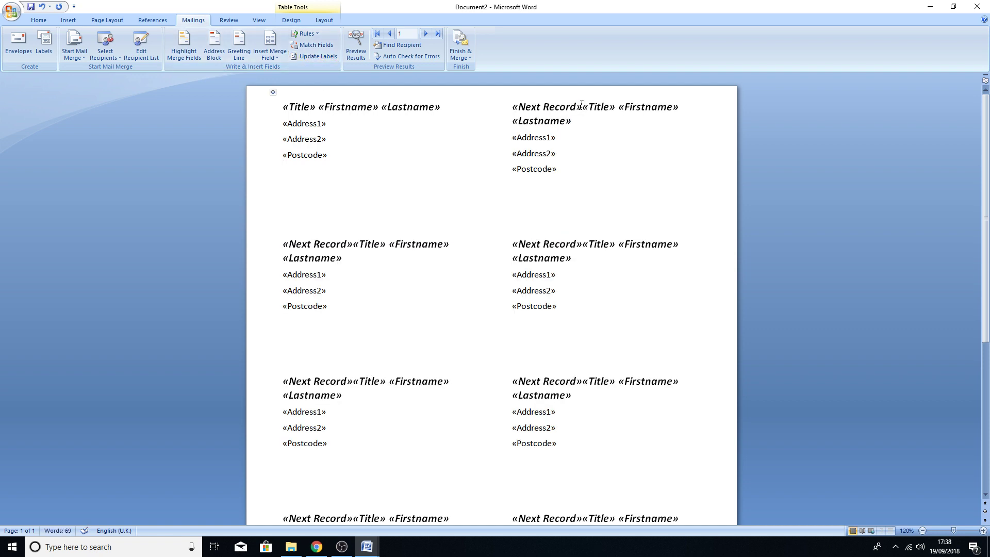
{"action": "left_click_drag", "start_coordinate": [579, 107], "coordinate": [512, 105]}
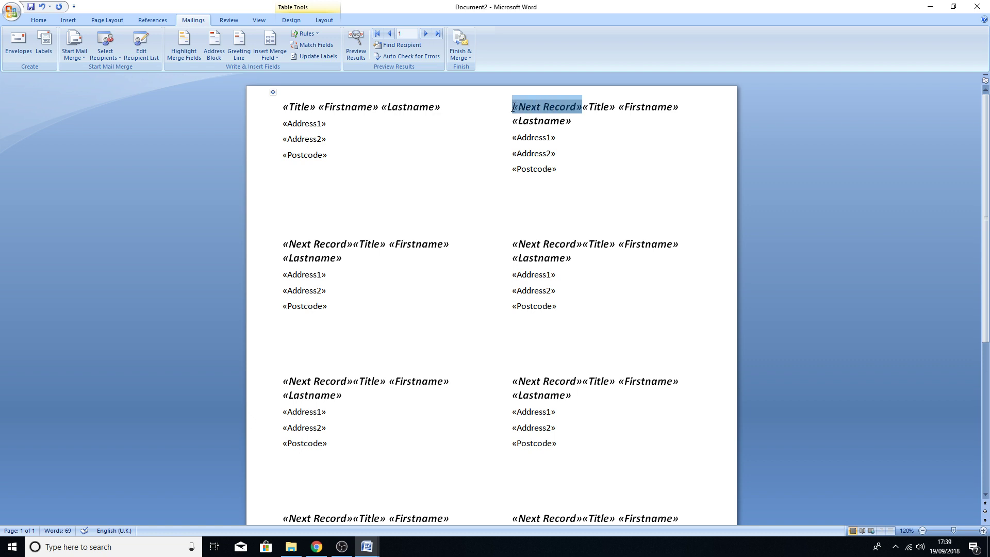
{"action": "left_click", "coordinate": [604, 169]}
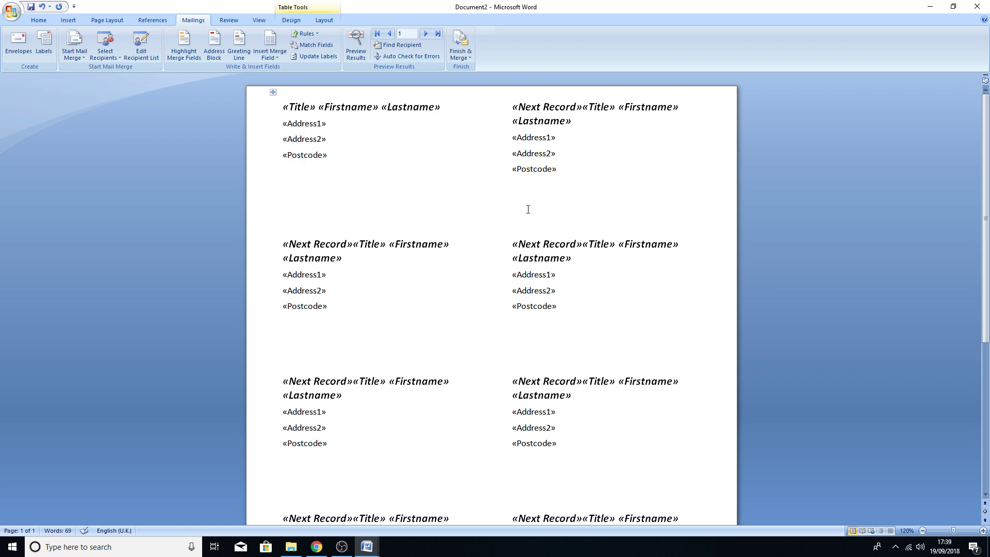
- Look over the whole label sheet and preview the labels with the recipients' merged data
{"action": "scroll", "coordinate": [458, 272], "scroll_direction": "down", "scroll_amount": 4}
{"action": "scroll", "coordinate": [458, 271], "scroll_direction": "up", "scroll_amount": 4}
{"action": "scroll", "coordinate": [442, 272], "scroll_direction": "down", "scroll_amount": 3}
{"action": "scroll", "coordinate": [442, 273], "scroll_direction": "up", "scroll_amount": 3}
{"action": "left_click", "coordinate": [354, 55]}
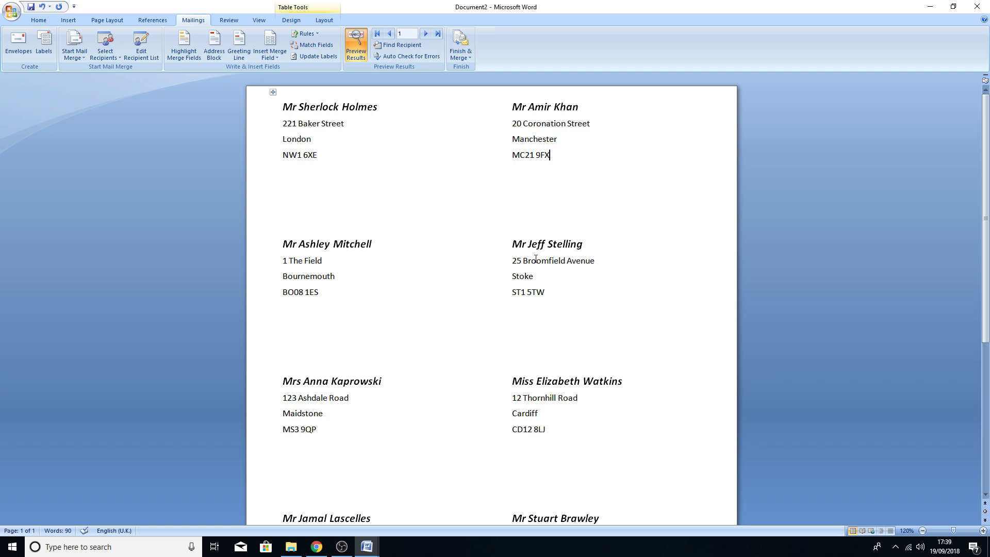
- Look over the previewed labels from the top of the sheet to the last row
{"action": "scroll", "coordinate": [457, 325], "scroll_direction": "down", "scroll_amount": 4}
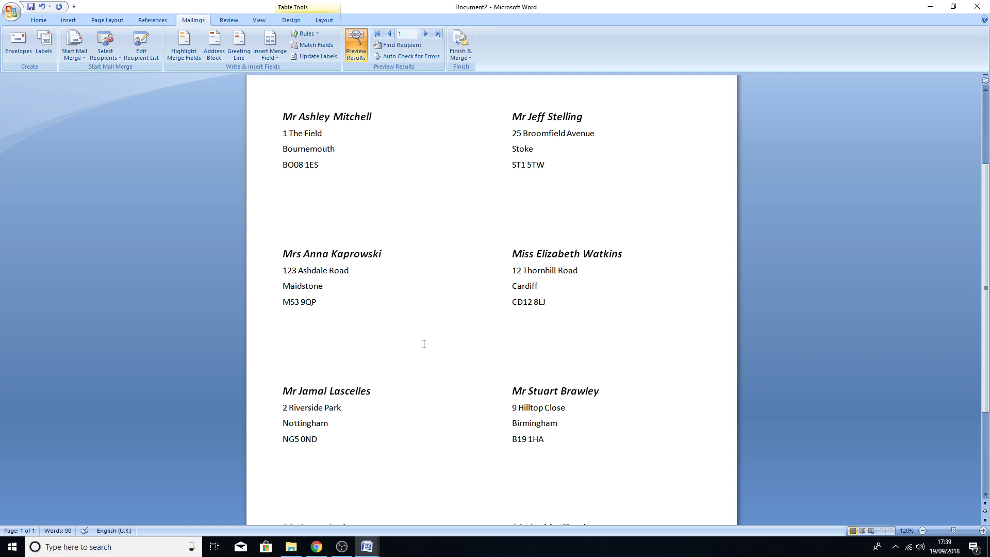
{"action": "scroll", "coordinate": [415, 354], "scroll_direction": "down", "scroll_amount": 4}
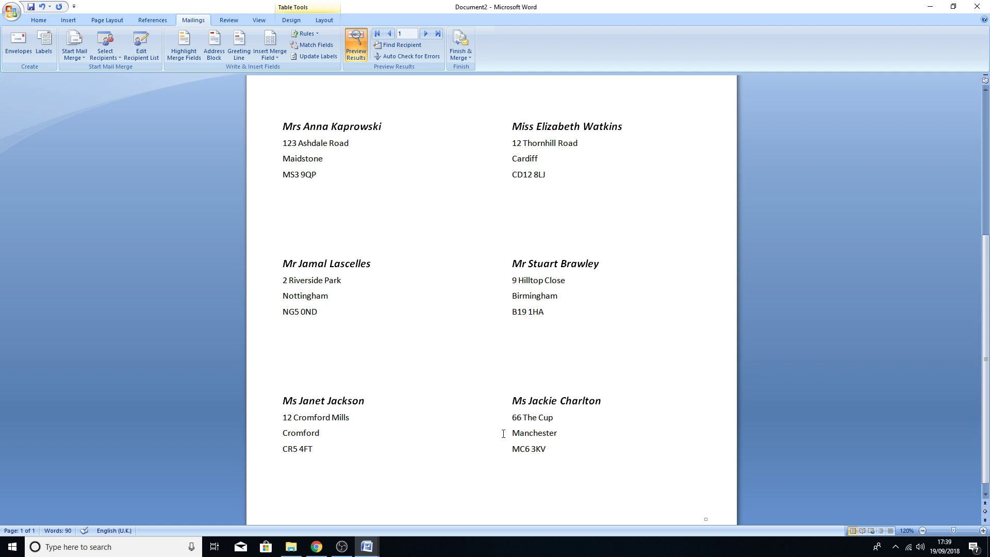
{"action": "scroll", "coordinate": [471, 399], "scroll_direction": "up", "scroll_amount": 5}
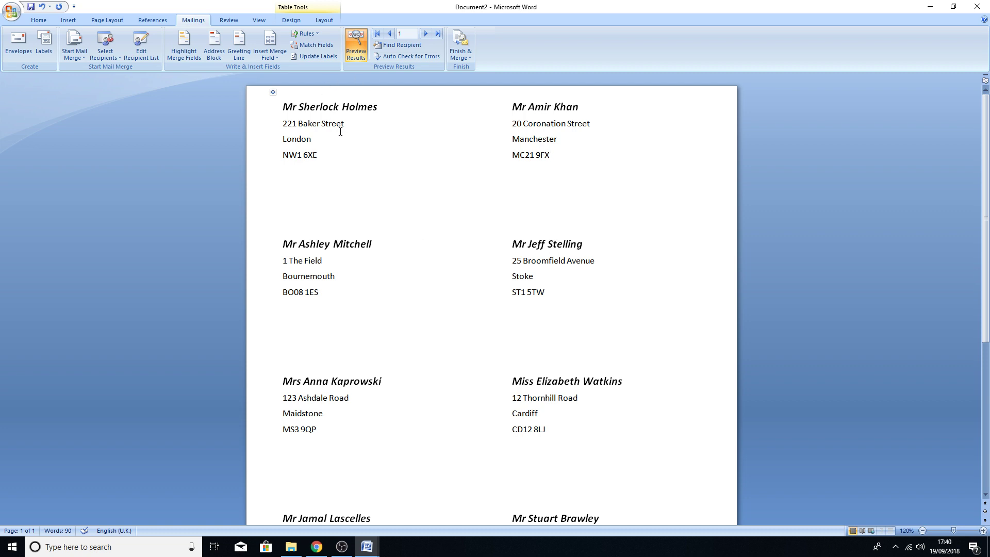
- Step the merge preview forward to record 5 and back to record 1, comparing how the labels shift
{"action": "left_click", "coordinate": [425, 34]}
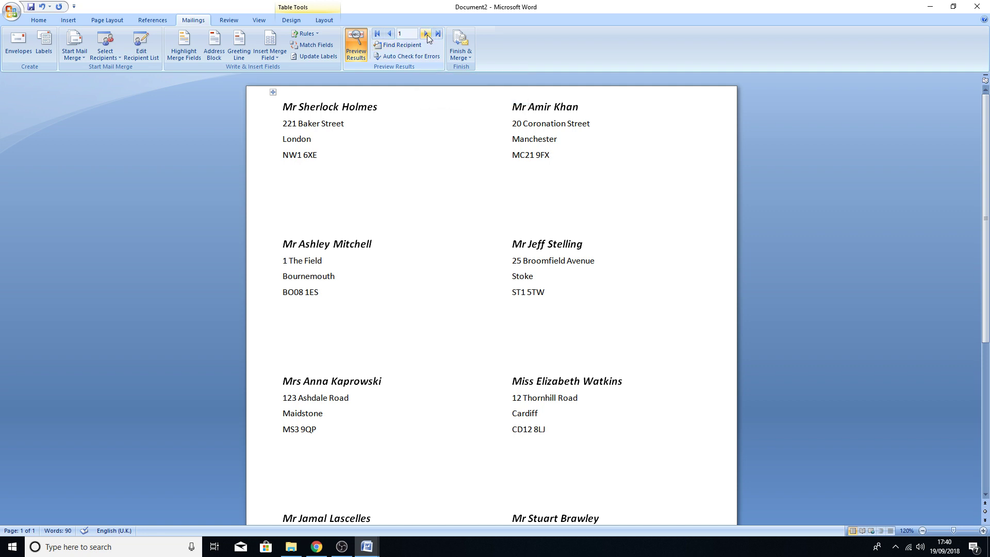
{"action": "left_click", "coordinate": [427, 36]}
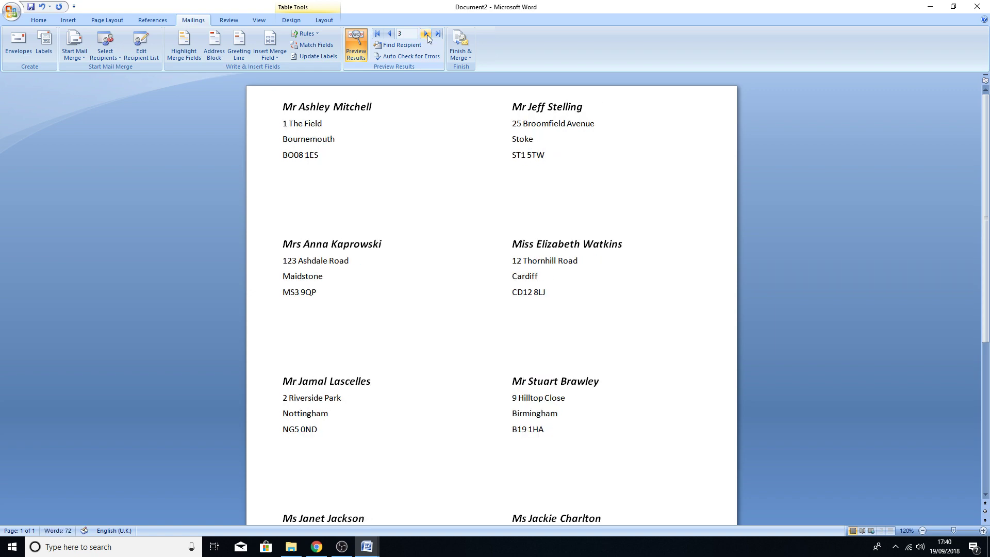
{"action": "left_click", "coordinate": [427, 36]}
{"action": "left_click", "coordinate": [427, 36]}
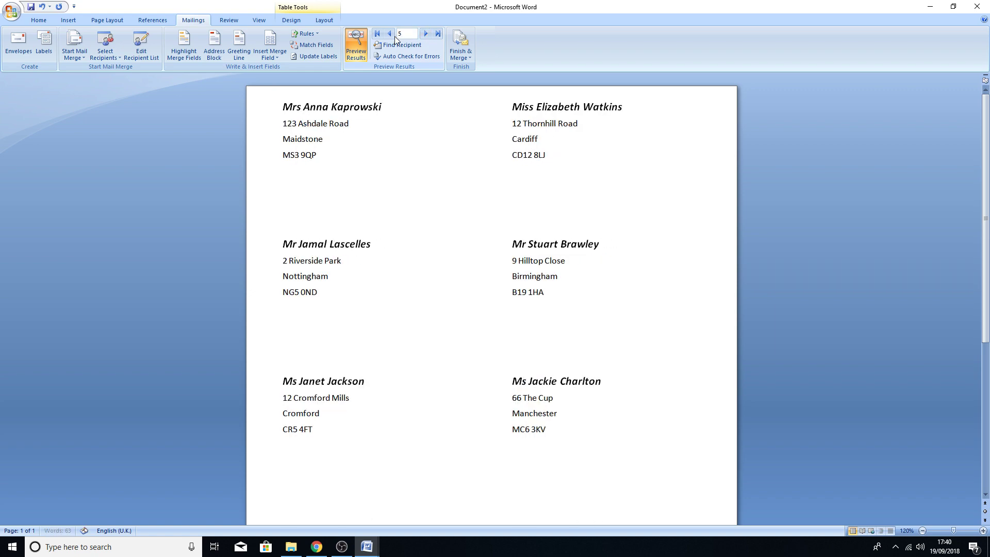
{"action": "left_click", "coordinate": [391, 35]}
{"action": "left_click", "coordinate": [390, 35]}
{"action": "left_click", "coordinate": [391, 35]}
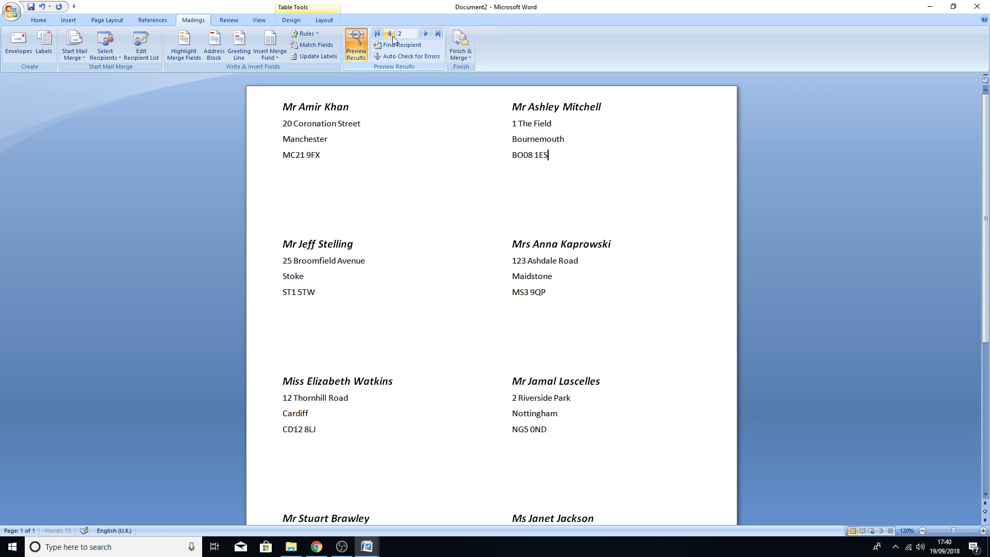
{"action": "left_click", "coordinate": [391, 35]}
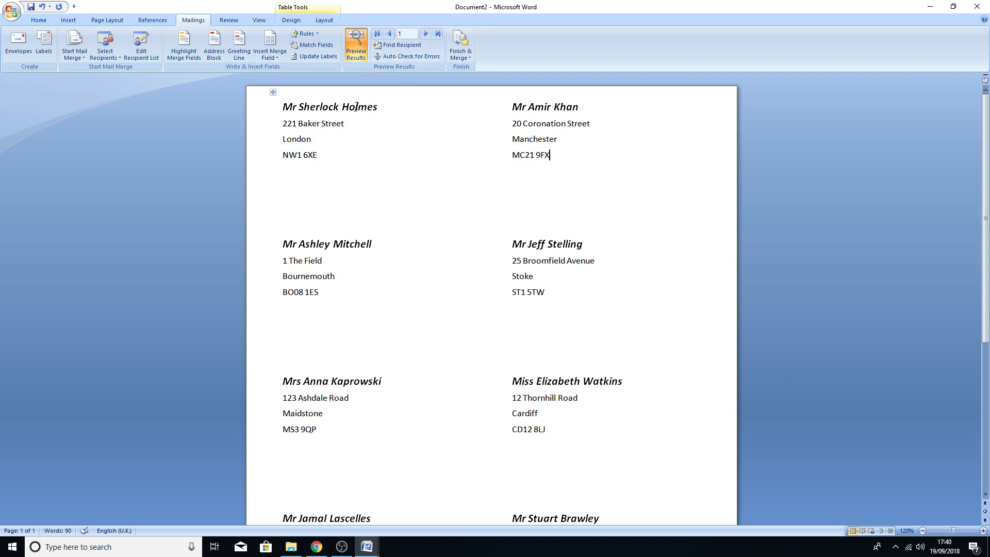
- Preview the sheet starting from records 2 and 3, examine the last labels each time, and return to record 1
{"action": "left_click", "coordinate": [426, 34]}
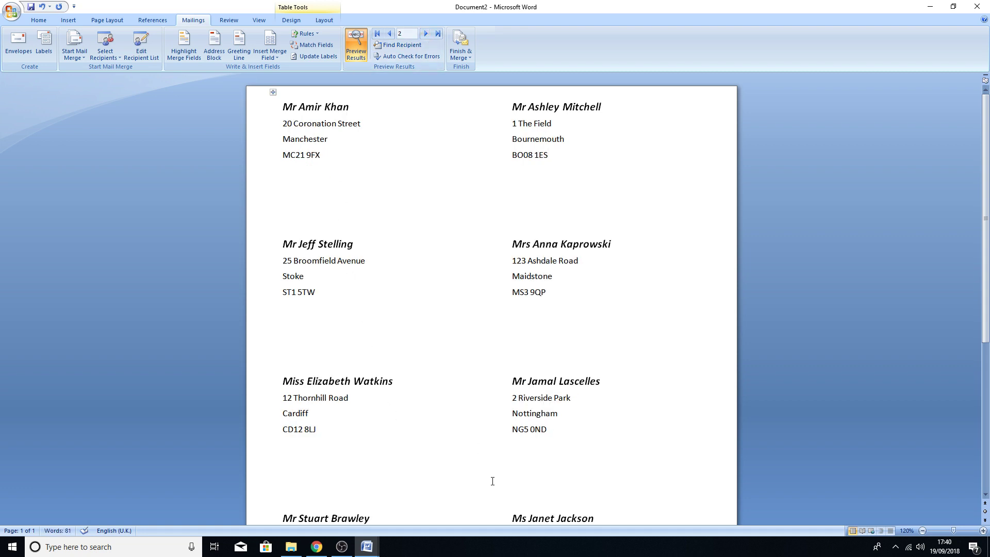
{"action": "scroll", "coordinate": [515, 335], "scroll_direction": "down", "scroll_amount": 5}
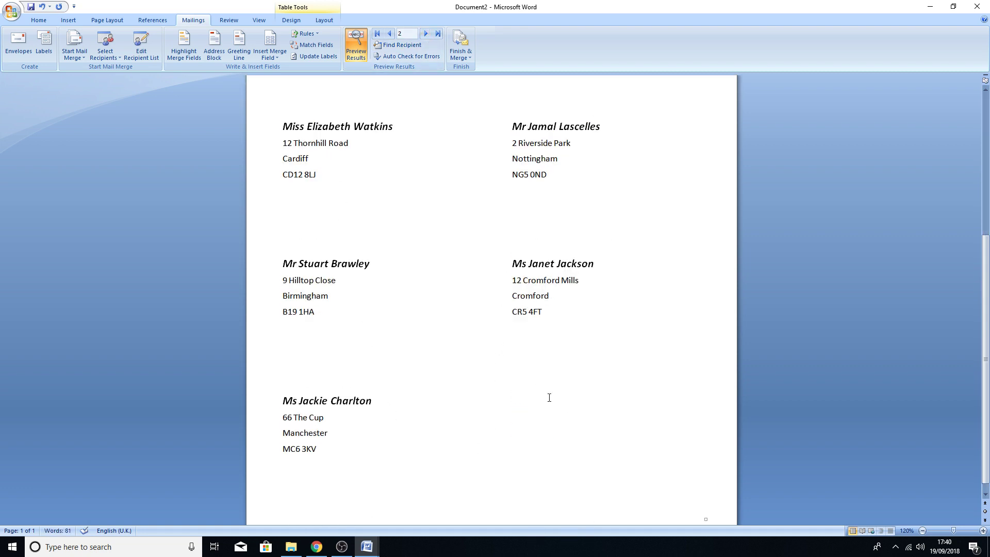
{"action": "scroll", "coordinate": [542, 409], "scroll_direction": "up", "scroll_amount": 5}
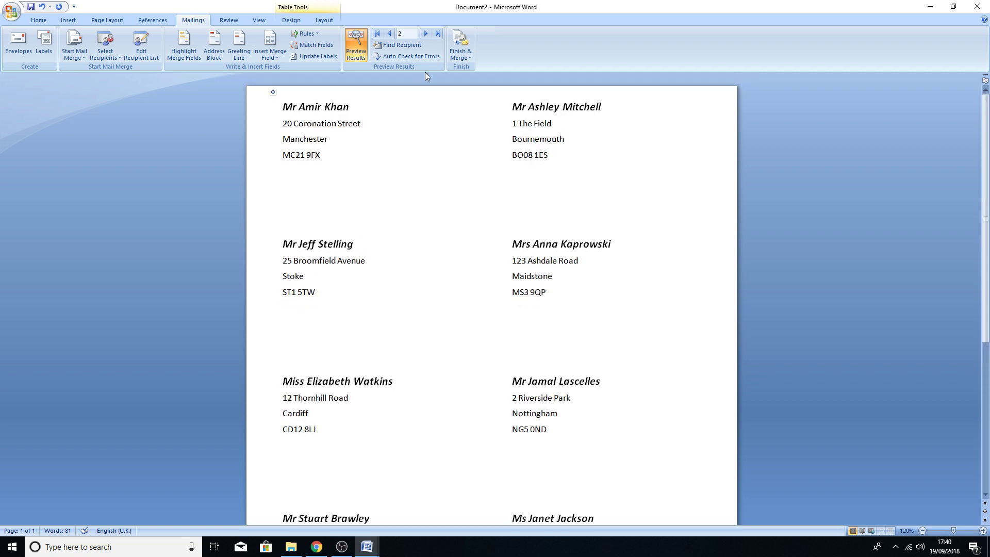
{"action": "left_click", "coordinate": [427, 34]}
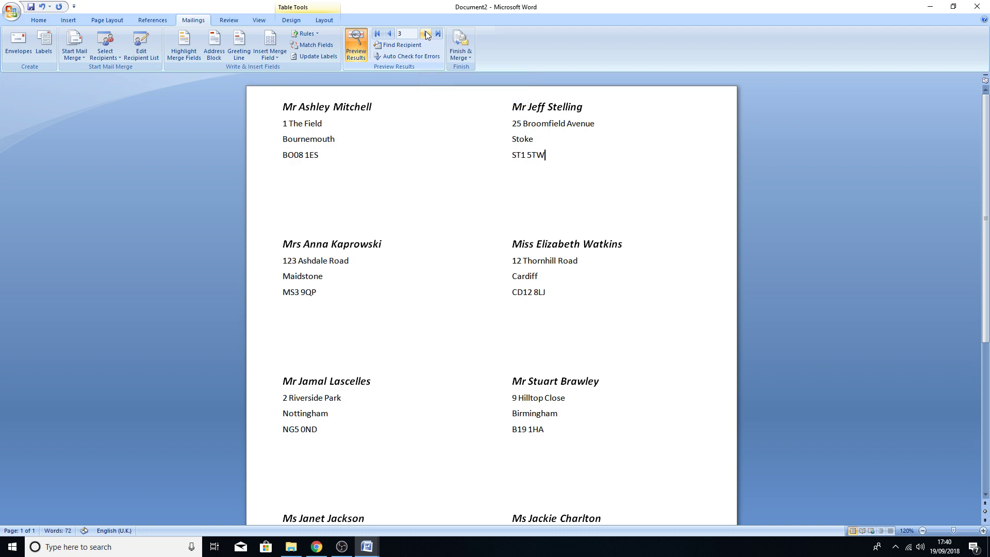
{"action": "scroll", "coordinate": [491, 438], "scroll_direction": "down", "scroll_amount": 5}
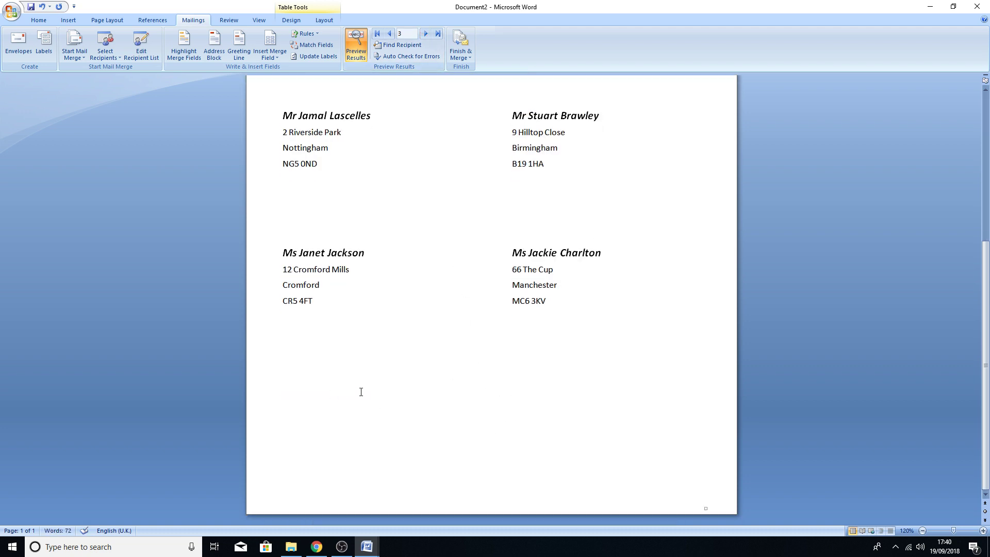
{"action": "scroll", "coordinate": [352, 390], "scroll_direction": "up", "scroll_amount": 5}
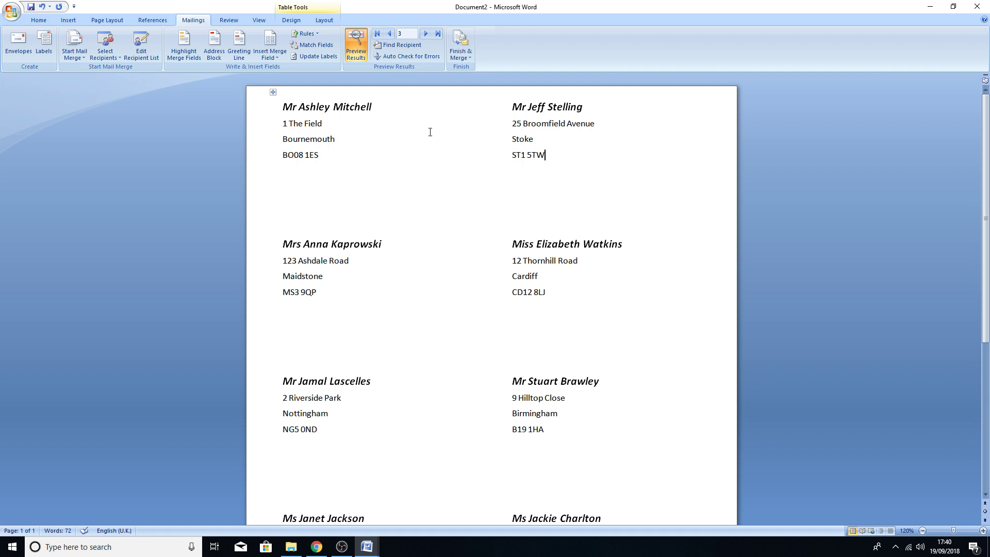
{"action": "left_click", "coordinate": [387, 33]}
{"action": "left_click", "coordinate": [387, 33]}
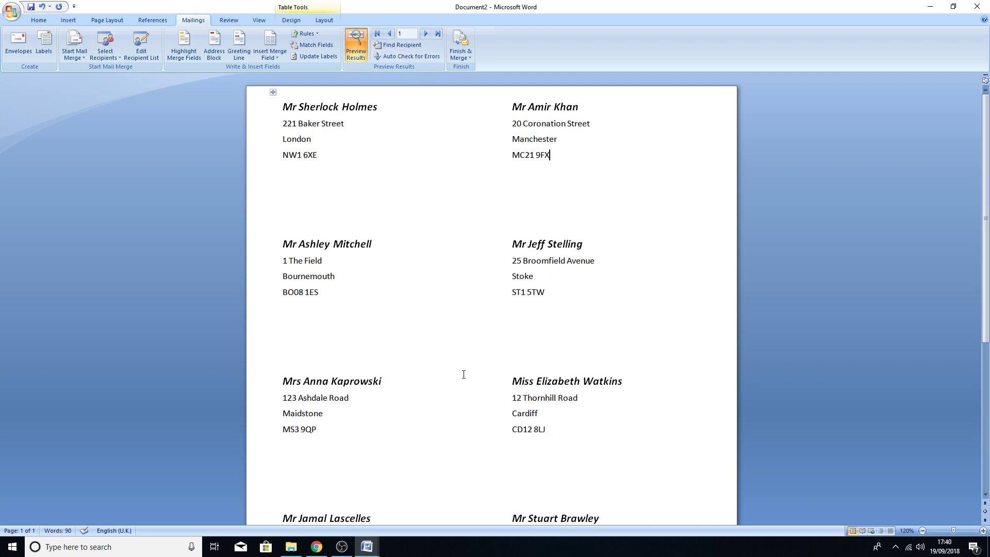
- Check the bottom rows of the label sheet, then preview the last record and return to the first one
{"action": "scroll", "coordinate": [464, 374], "scroll_direction": "down", "scroll_amount": 5}
{"action": "scroll", "coordinate": [463, 374], "scroll_direction": "up", "scroll_amount": 5}
{"action": "scroll", "coordinate": [365, 333], "scroll_direction": "down", "scroll_amount": 5}
{"action": "scroll", "coordinate": [365, 332], "scroll_direction": "down", "scroll_amount": 1}
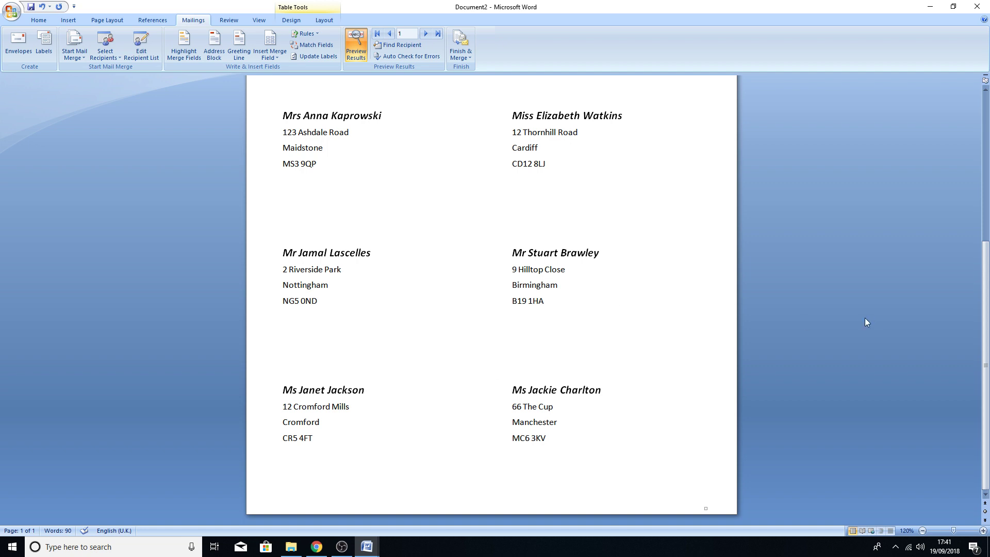
{"action": "left_click", "coordinate": [438, 34]}
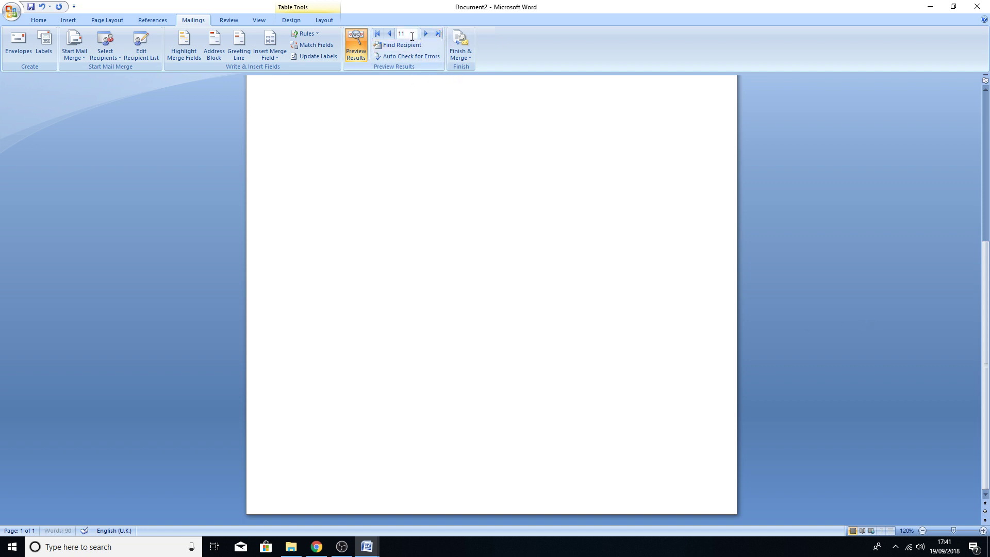
{"action": "left_click", "coordinate": [377, 34]}
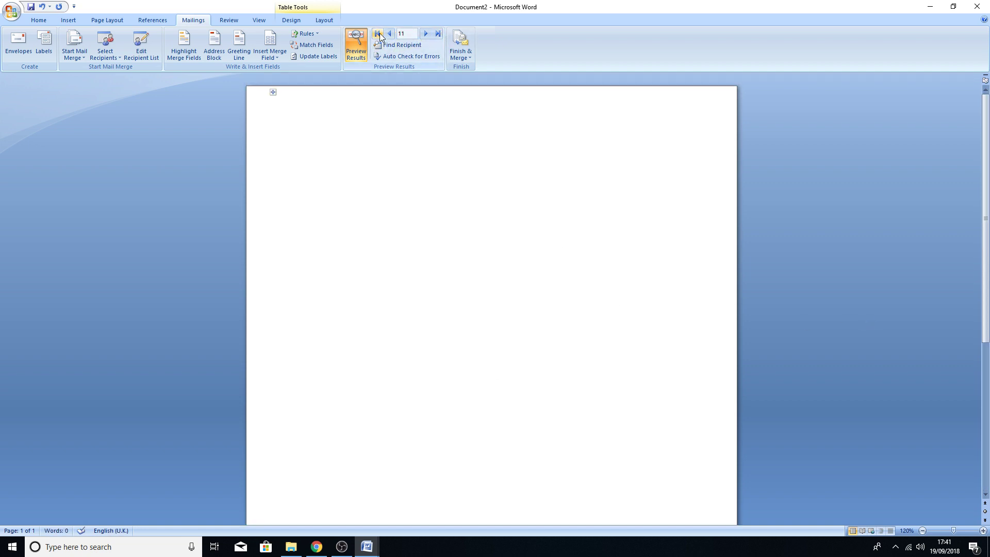
- Examine the labels from the first to the last row and display the whole sheet as one page
{"action": "scroll", "coordinate": [448, 367], "scroll_direction": "down", "scroll_amount": 5}
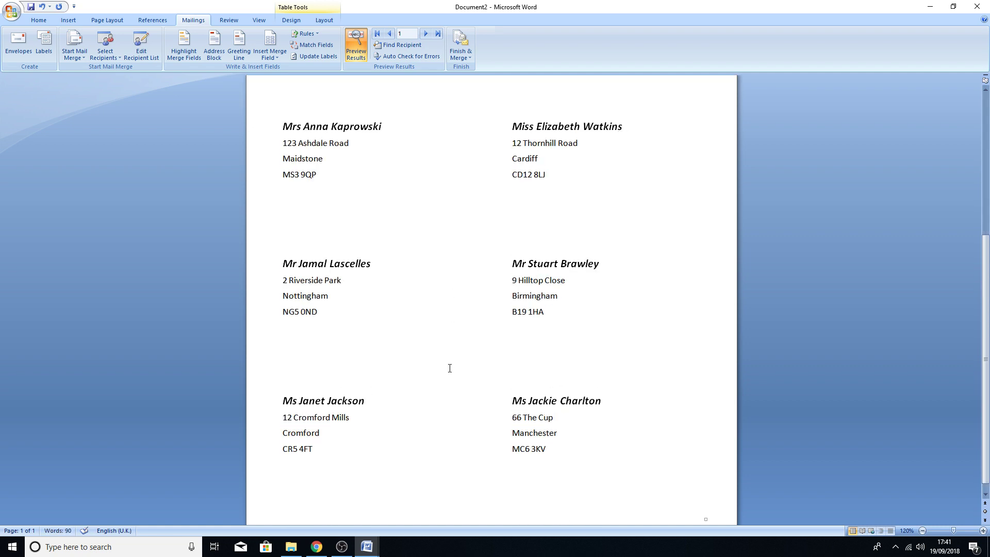
{"action": "scroll", "coordinate": [450, 368], "scroll_direction": "up", "scroll_amount": 5}
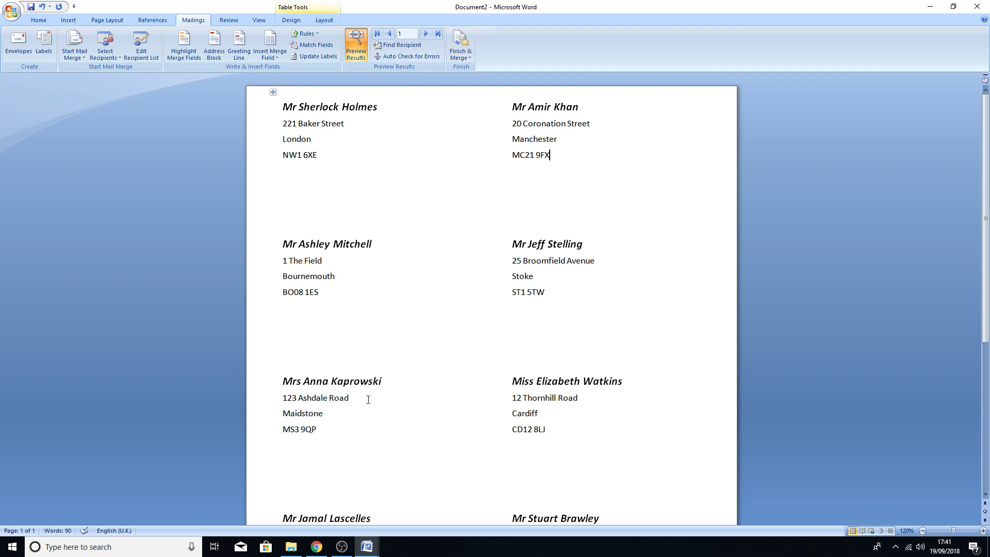
{"action": "scroll", "coordinate": [357, 432], "scroll_direction": "down", "scroll_amount": 8}
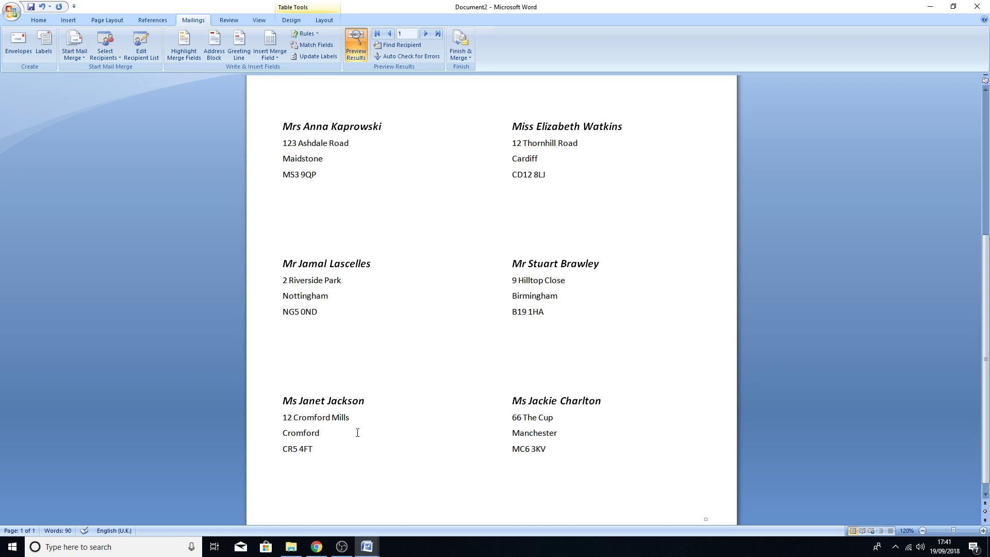
{"action": "scroll", "coordinate": [357, 433], "scroll_direction": "up", "scroll_amount": 8}
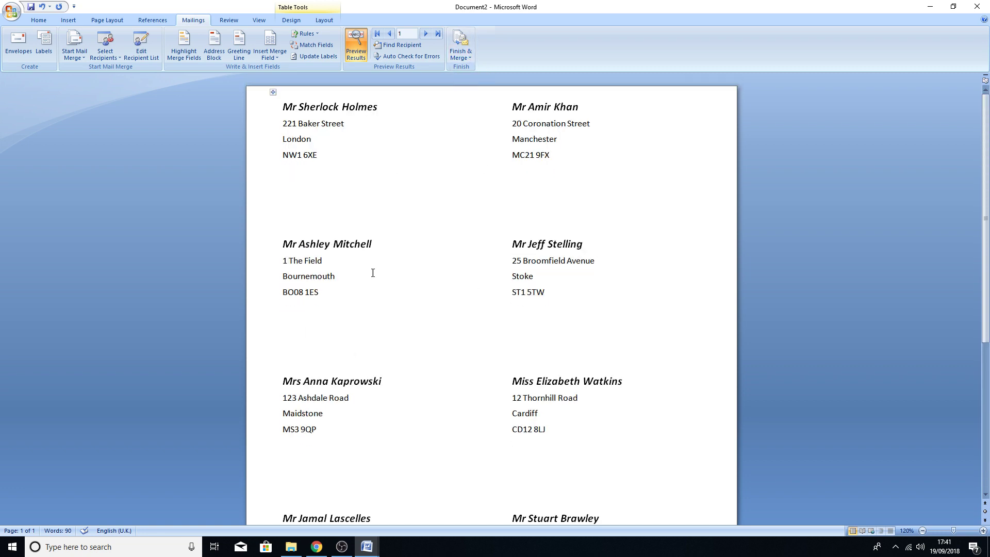
{"action": "scroll", "coordinate": [381, 402], "scroll_direction": "down", "scroll_amount": 8}
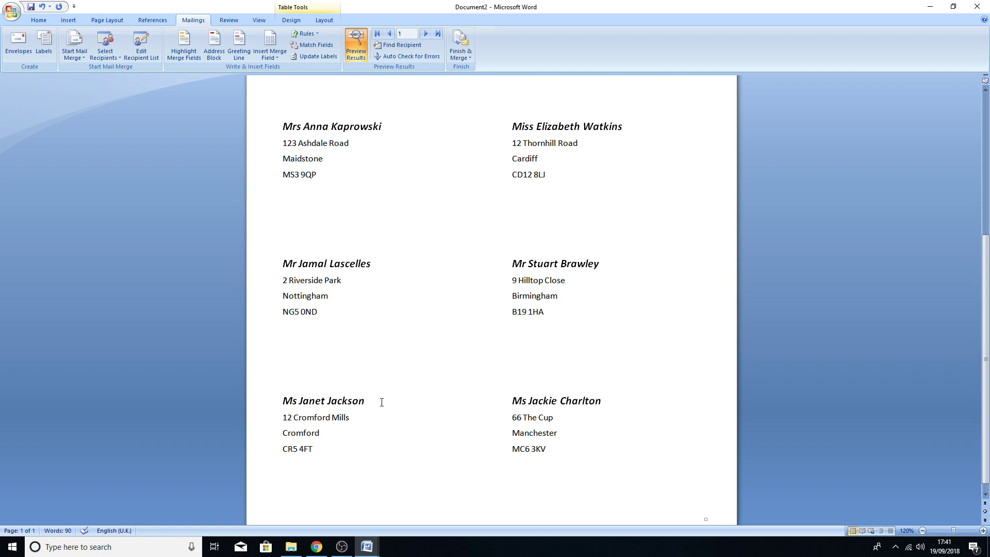
{"action": "scroll", "coordinate": [382, 402], "scroll_direction": "up", "scroll_amount": 4}
{"action": "scroll", "coordinate": [382, 400], "scroll_direction": "up", "scroll_amount": 4}
{"action": "scroll", "coordinate": [420, 210], "scroll_direction": "down", "scroll_amount": 4}
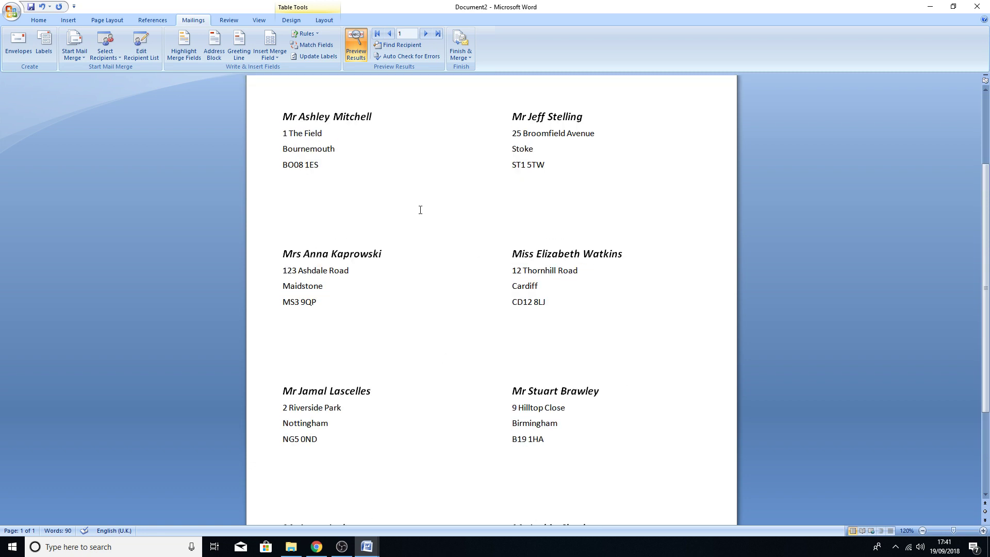
{"action": "left_click", "coordinate": [259, 20]}
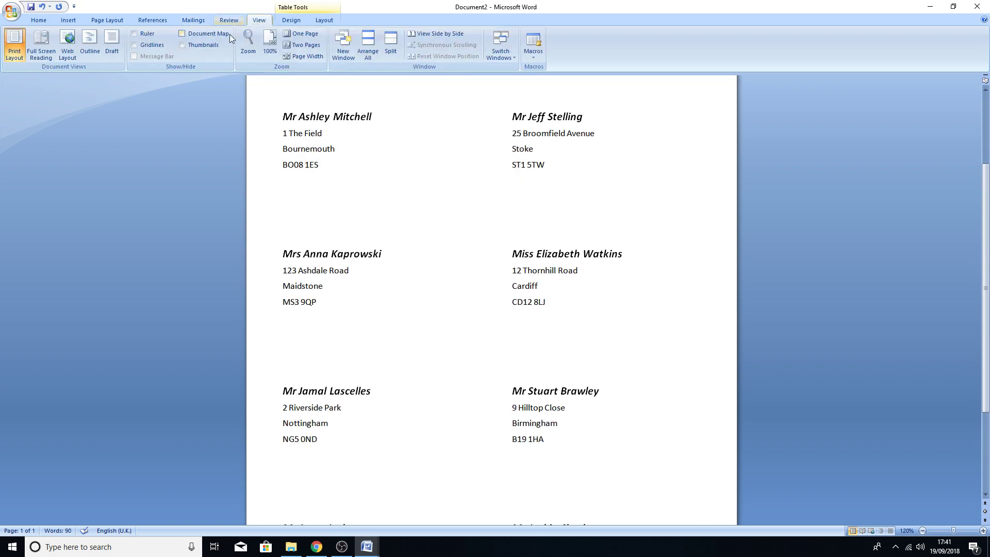
{"action": "left_click", "coordinate": [299, 34]}
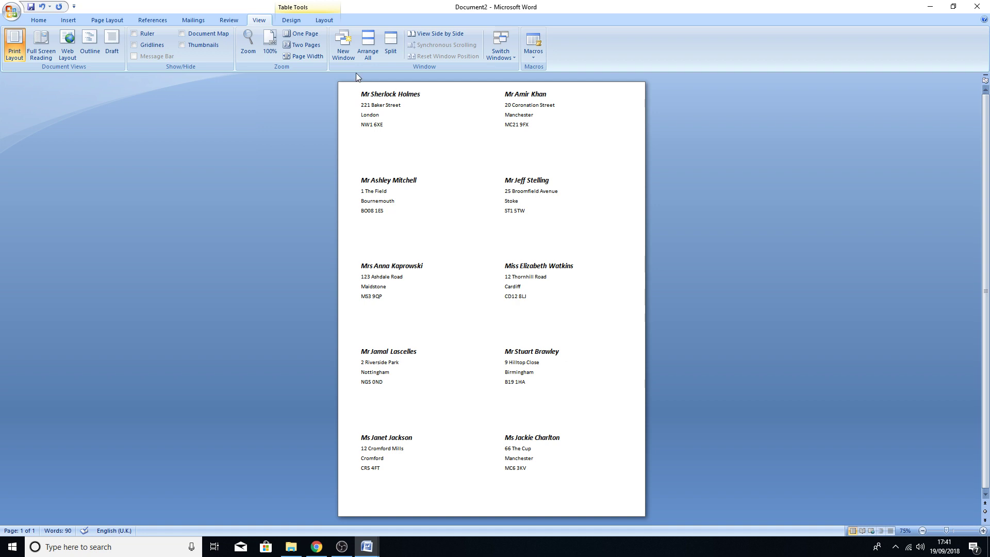
- Finish the mail merge by merging all records into a new document of individual, editable labels
{"action": "left_click", "coordinate": [193, 20]}
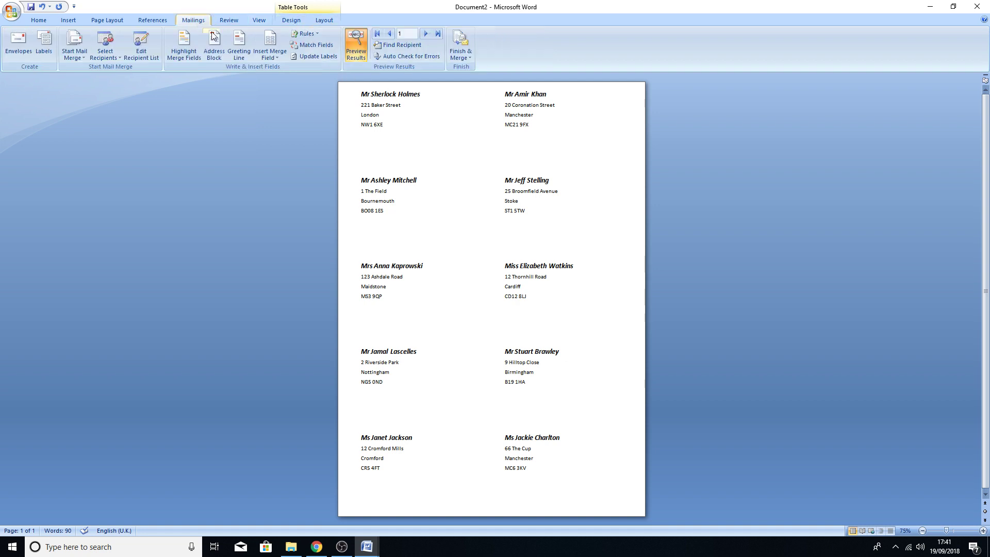
{"action": "left_click", "coordinate": [465, 59]}
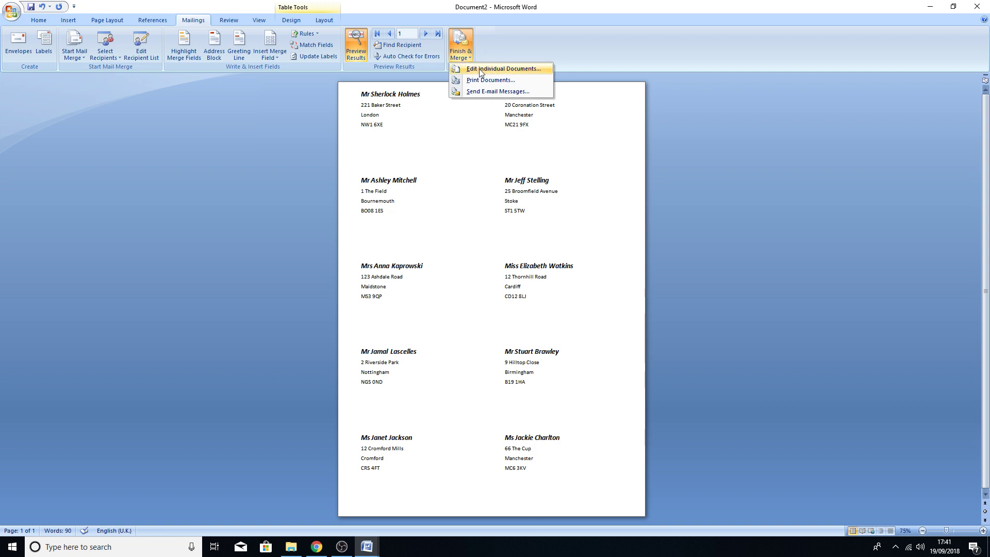
{"action": "left_click", "coordinate": [479, 70]}
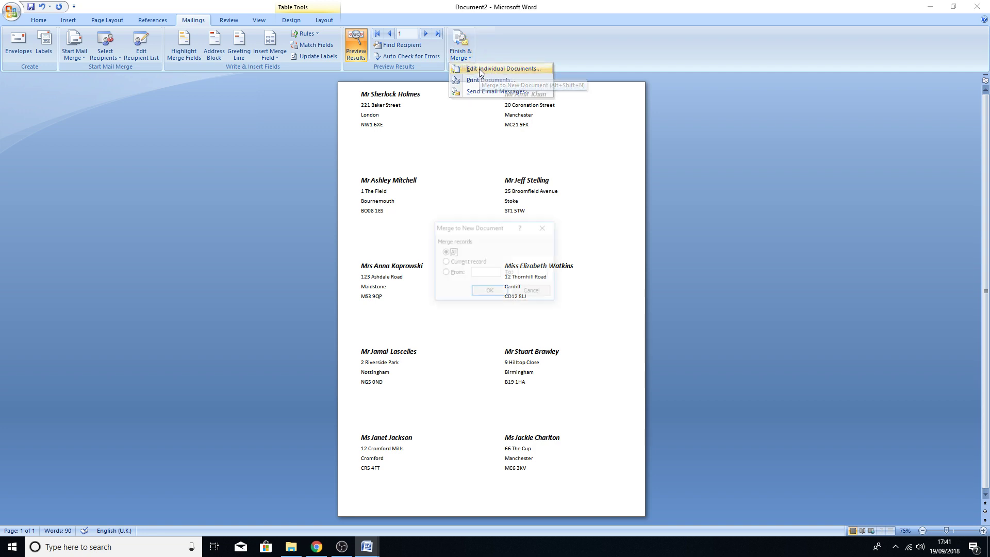
{"action": "left_click", "coordinate": [489, 292]}
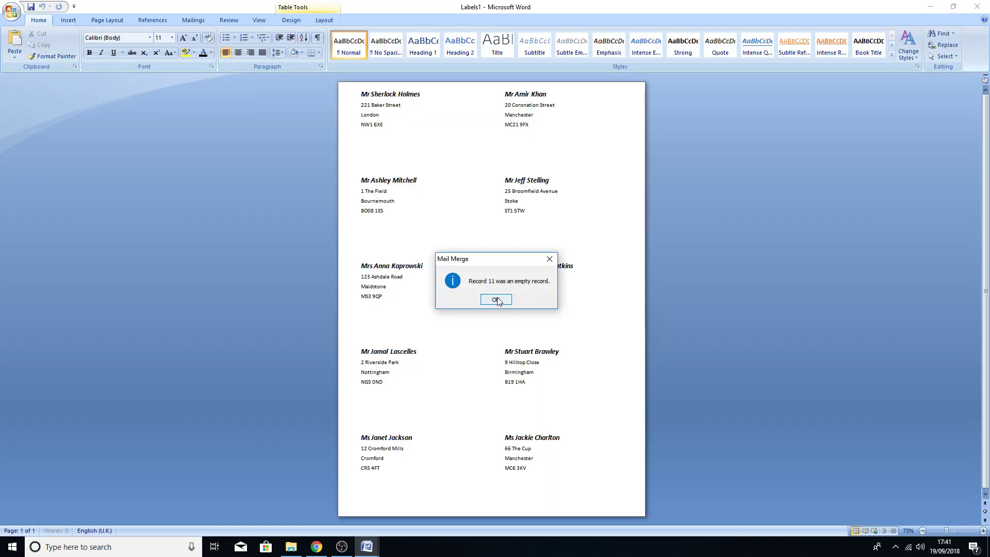
{"action": "left_click", "coordinate": [495, 299]}
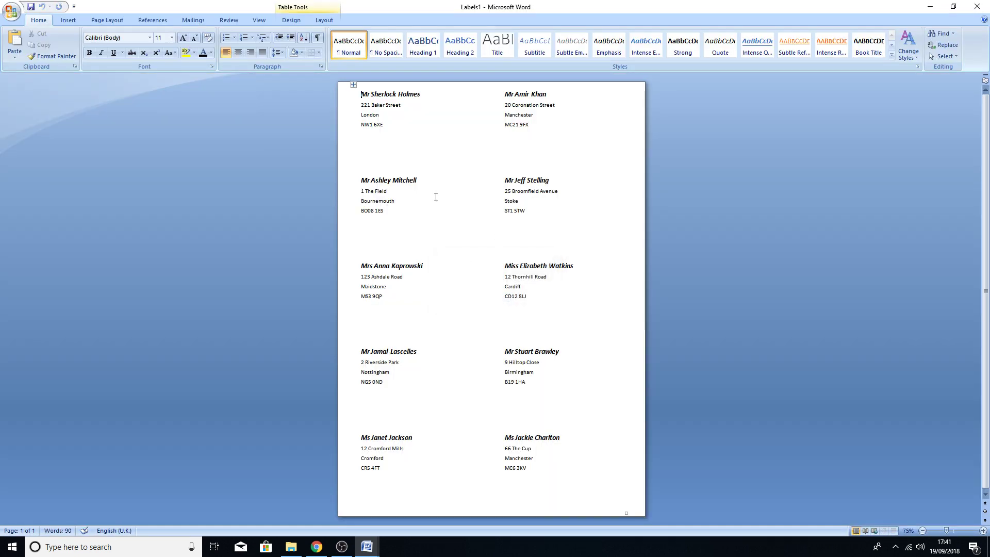